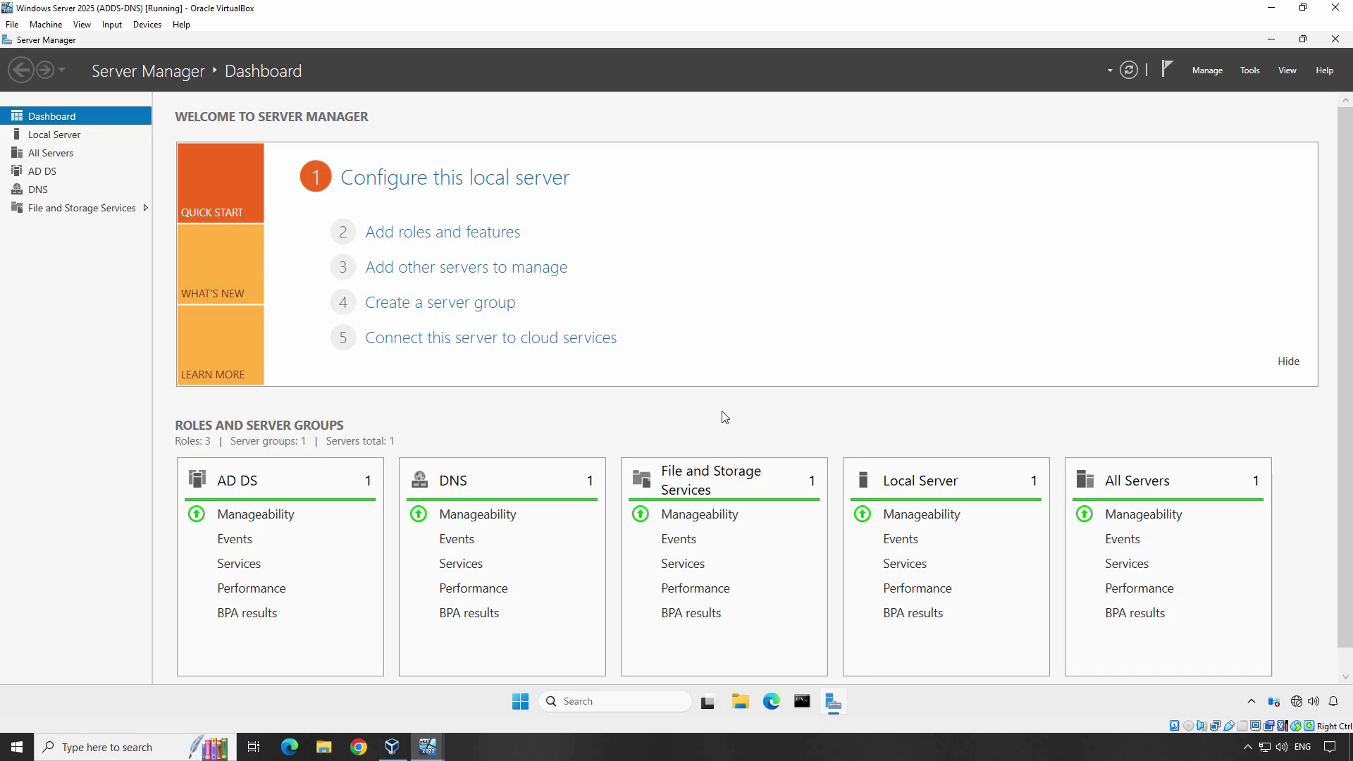
Start the Add Roles and Features wizard as a role-based install targeting the local server
{"action": "left_click", "coordinate": [1198, 74]}
{"action": "left_click", "coordinate": [1236, 91]}
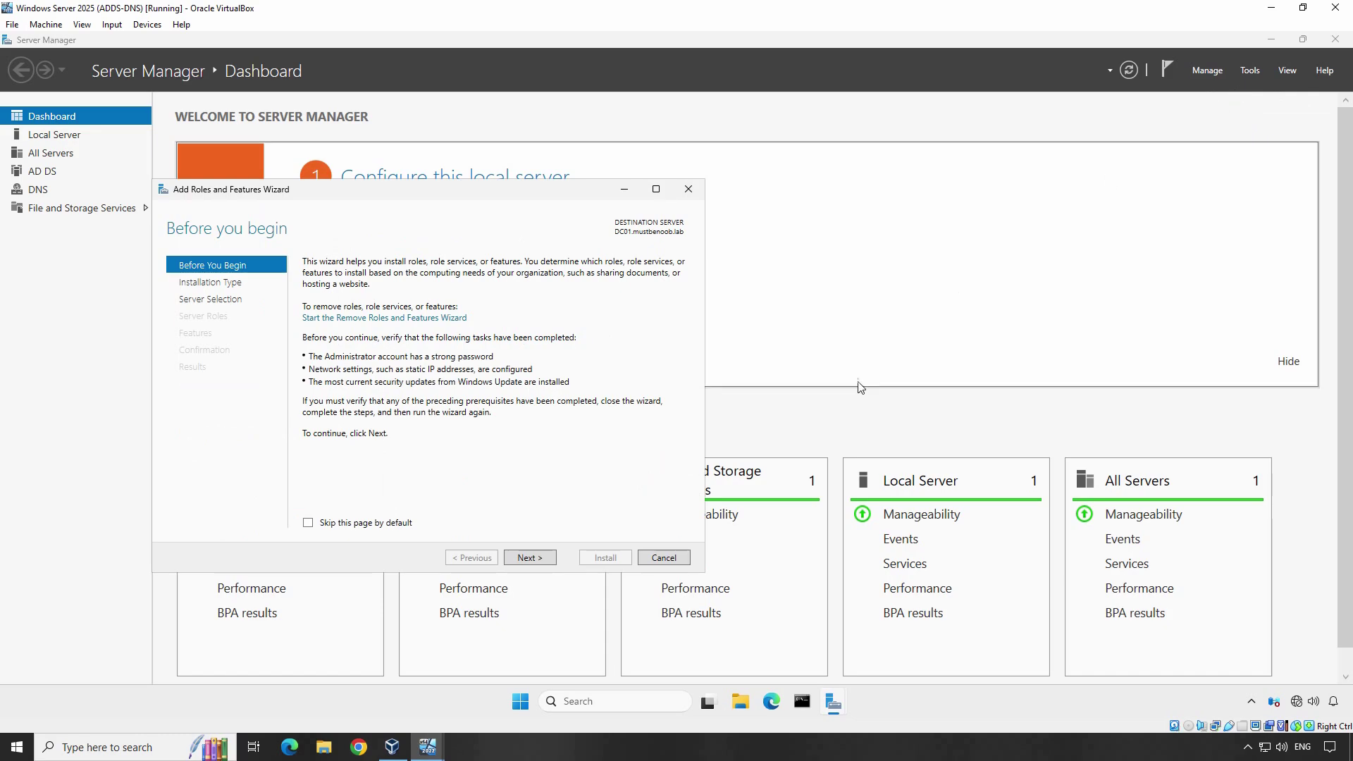
{"action": "left_click", "coordinate": [537, 559]}
{"action": "left_click", "coordinate": [536, 557]}
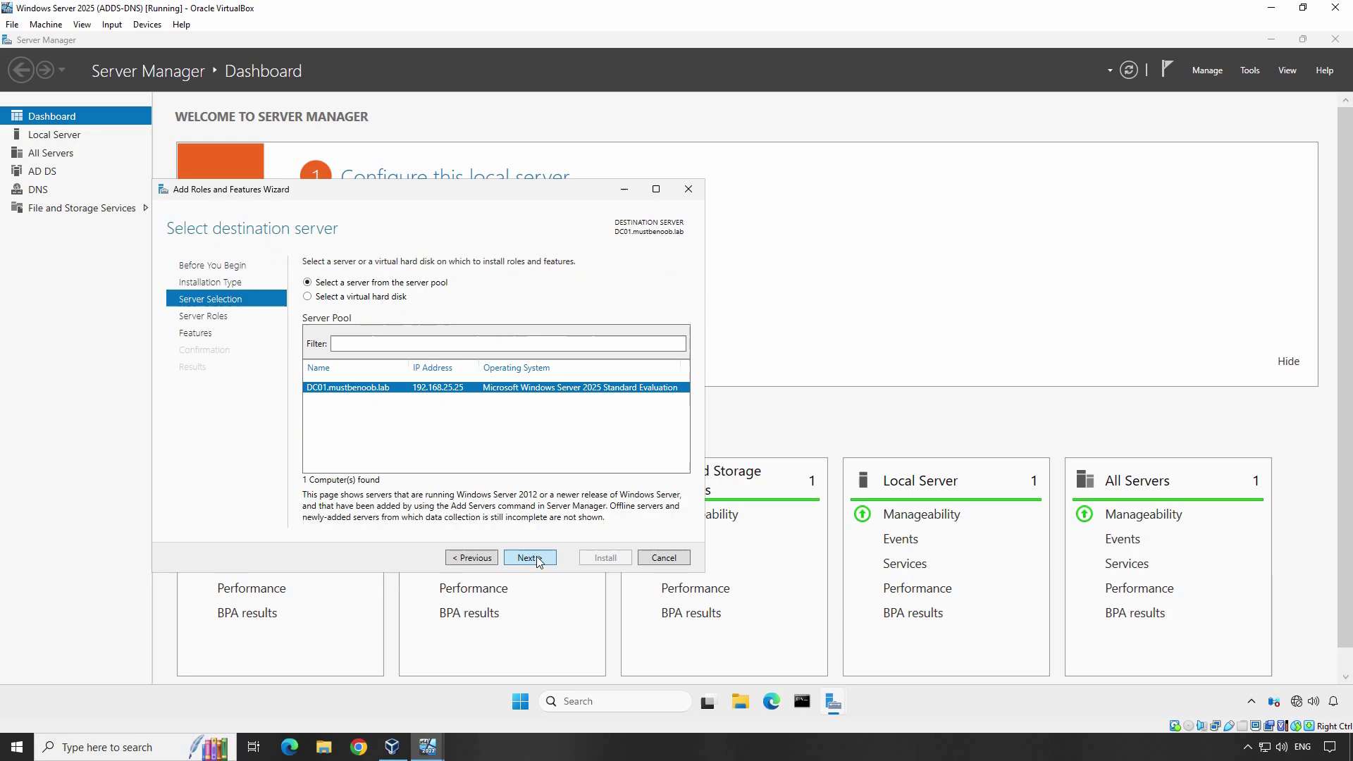
{"action": "left_click", "coordinate": [536, 557]}
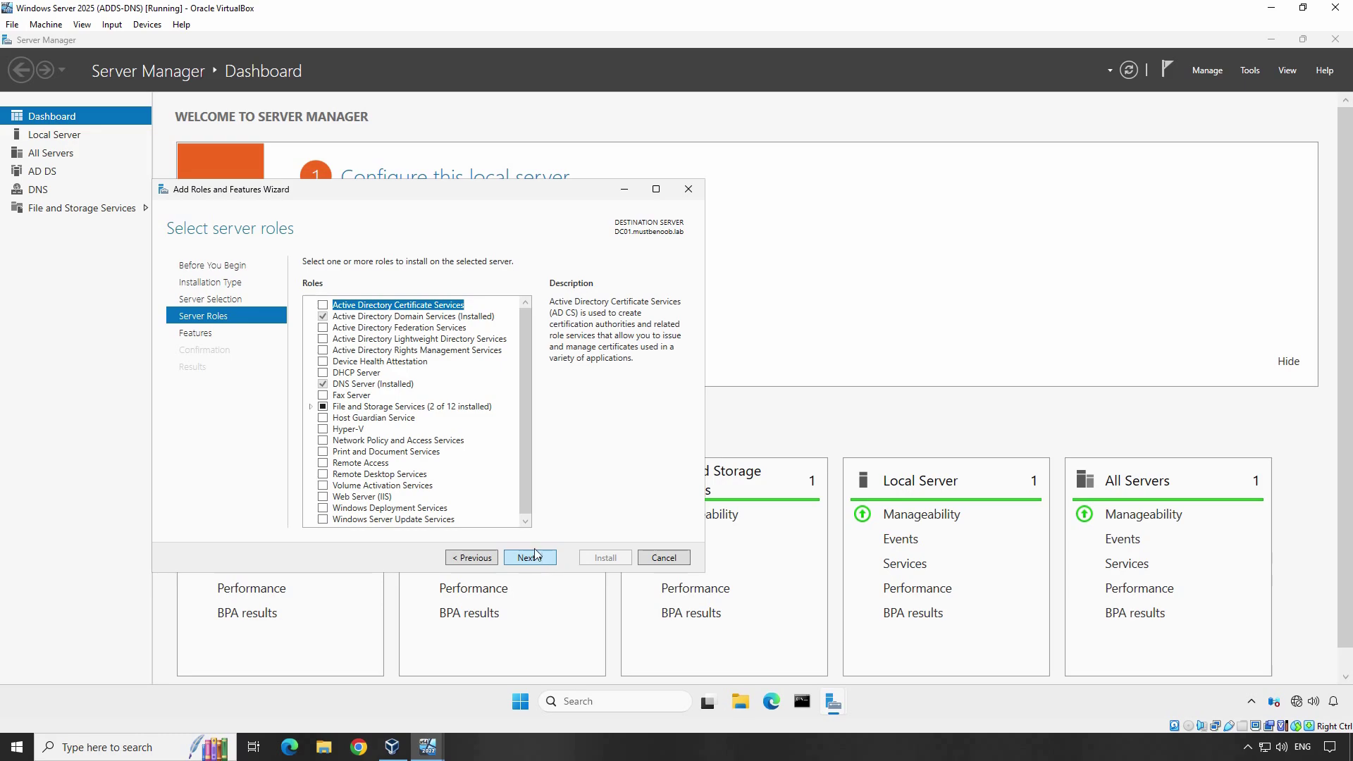
Select the DHCP Server role with its management tools and install it
{"action": "left_click", "coordinate": [322, 373]}
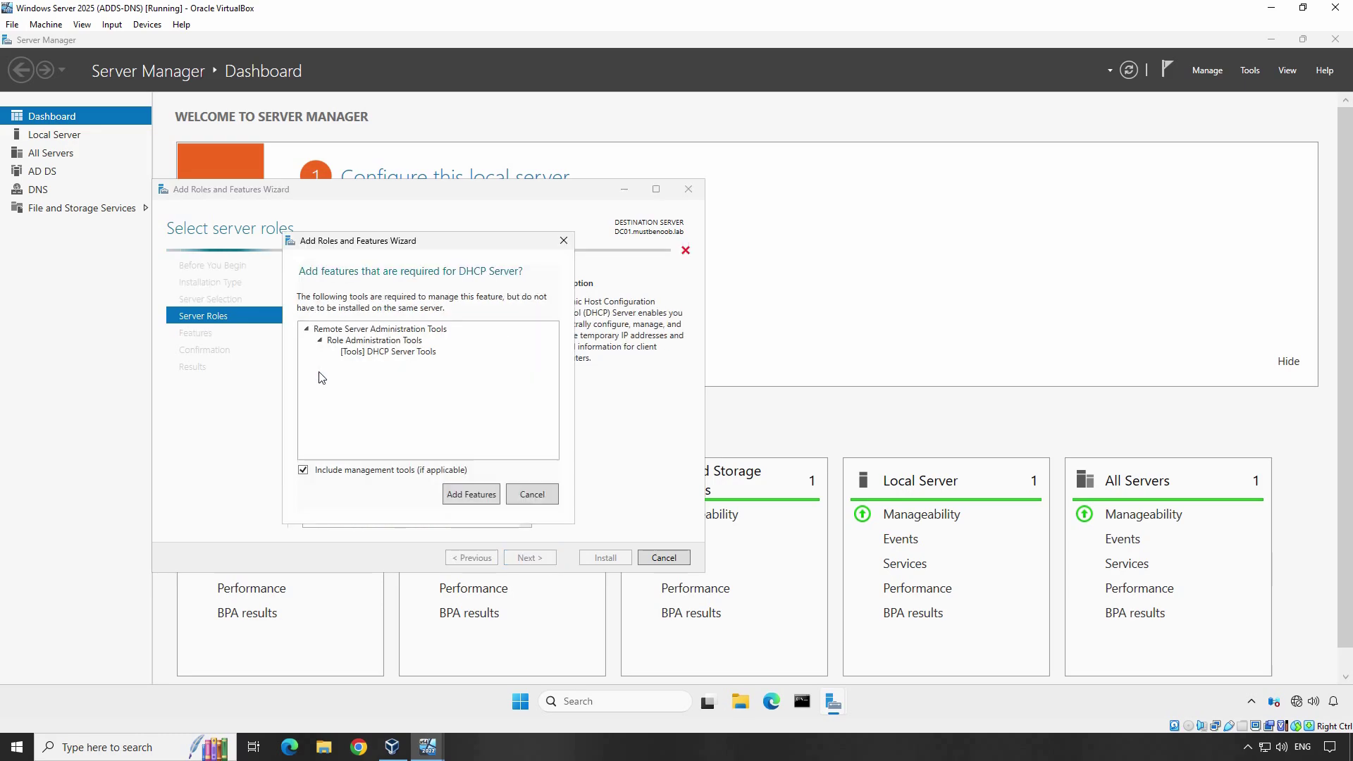
{"action": "left_click", "coordinate": [472, 495]}
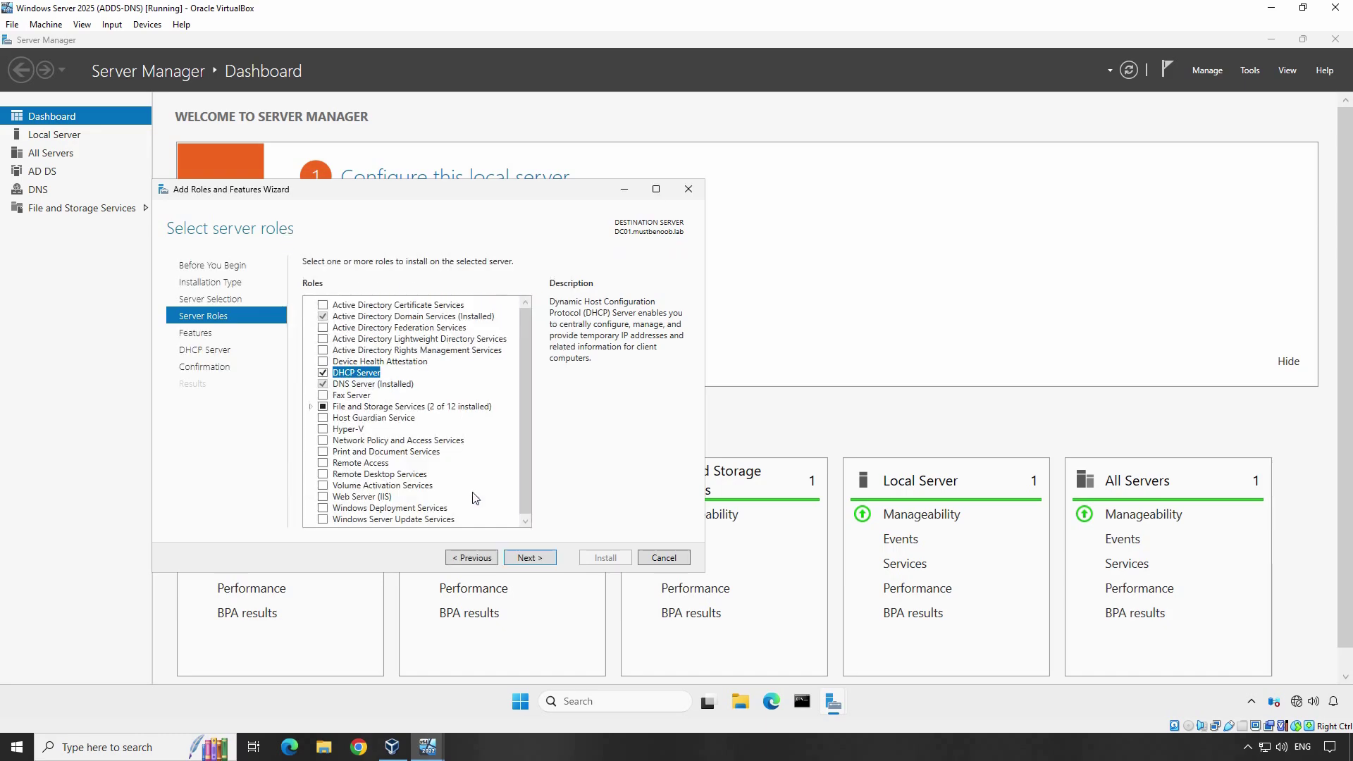
{"action": "left_click", "coordinate": [530, 558]}
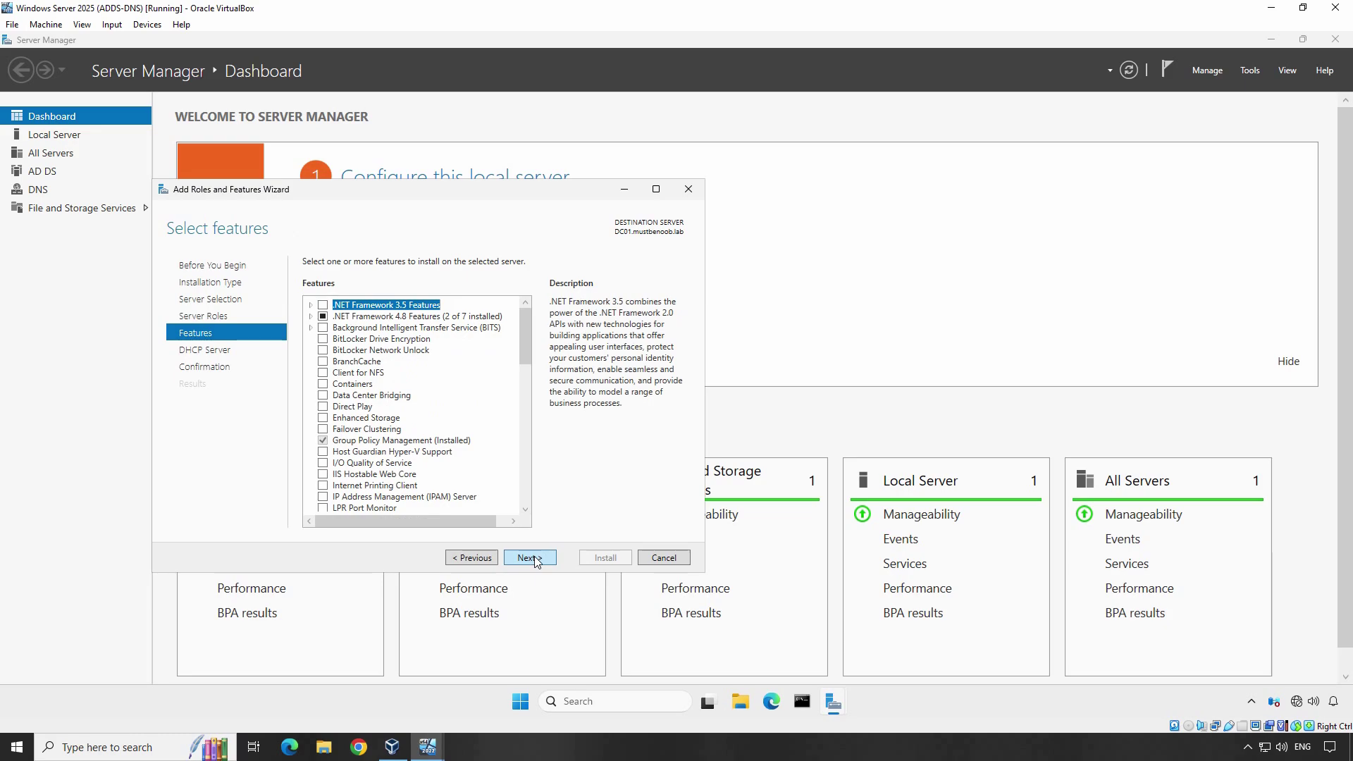
{"action": "left_click", "coordinate": [530, 558]}
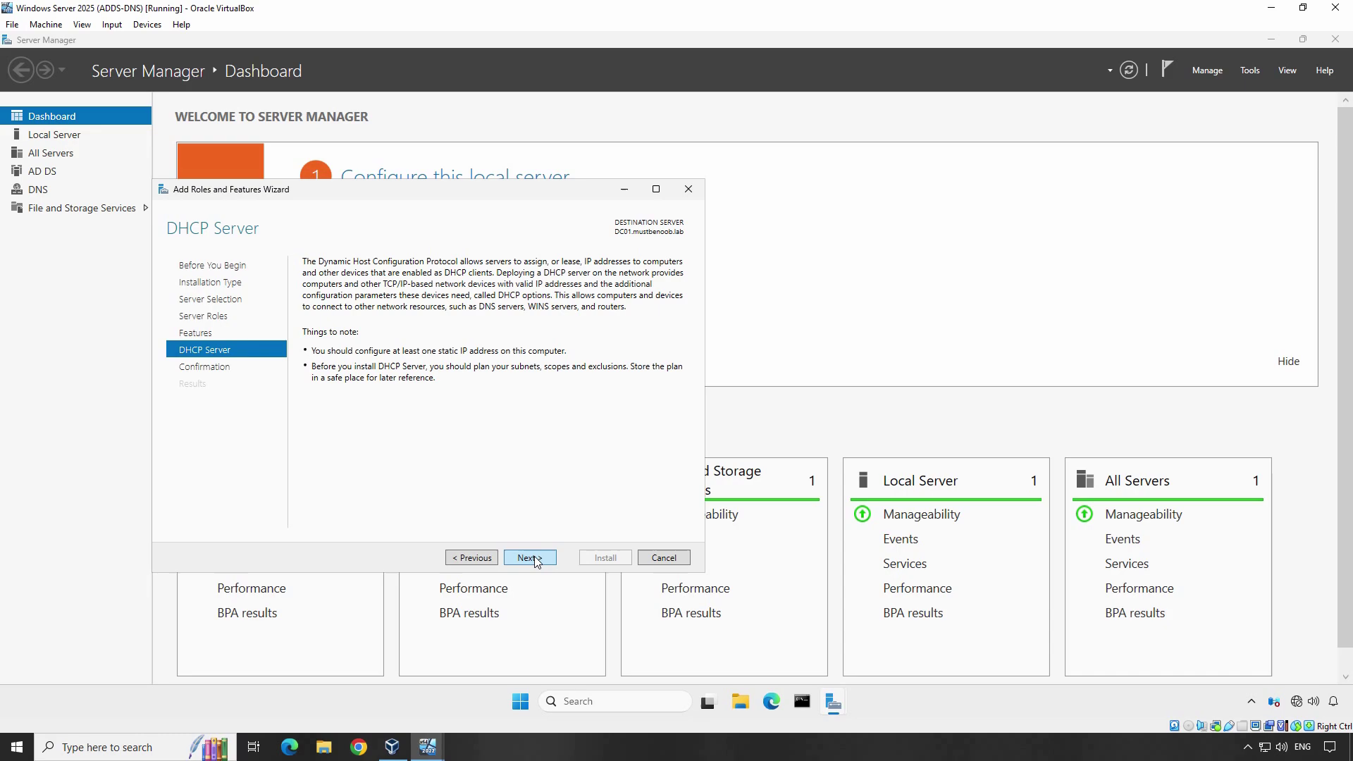
{"action": "left_click", "coordinate": [535, 558]}
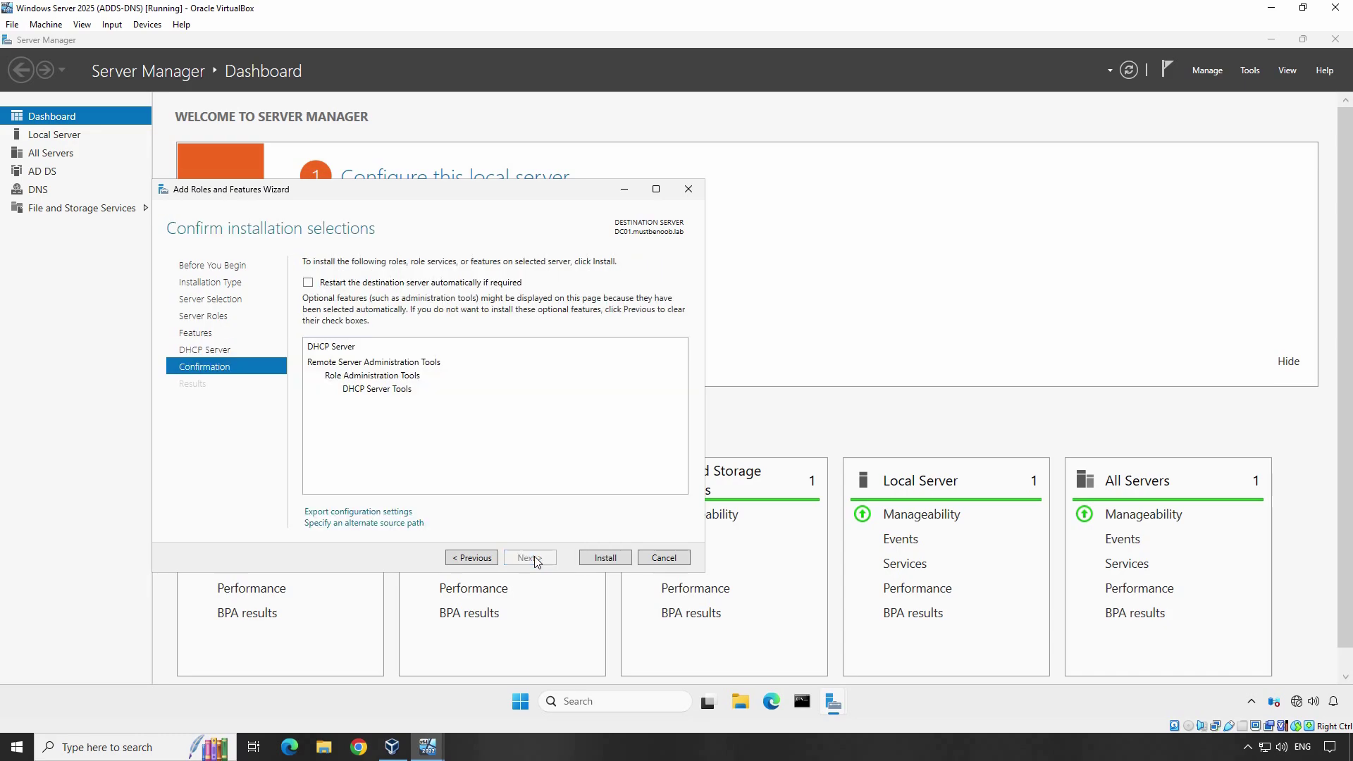
{"action": "left_click", "coordinate": [604, 558]}
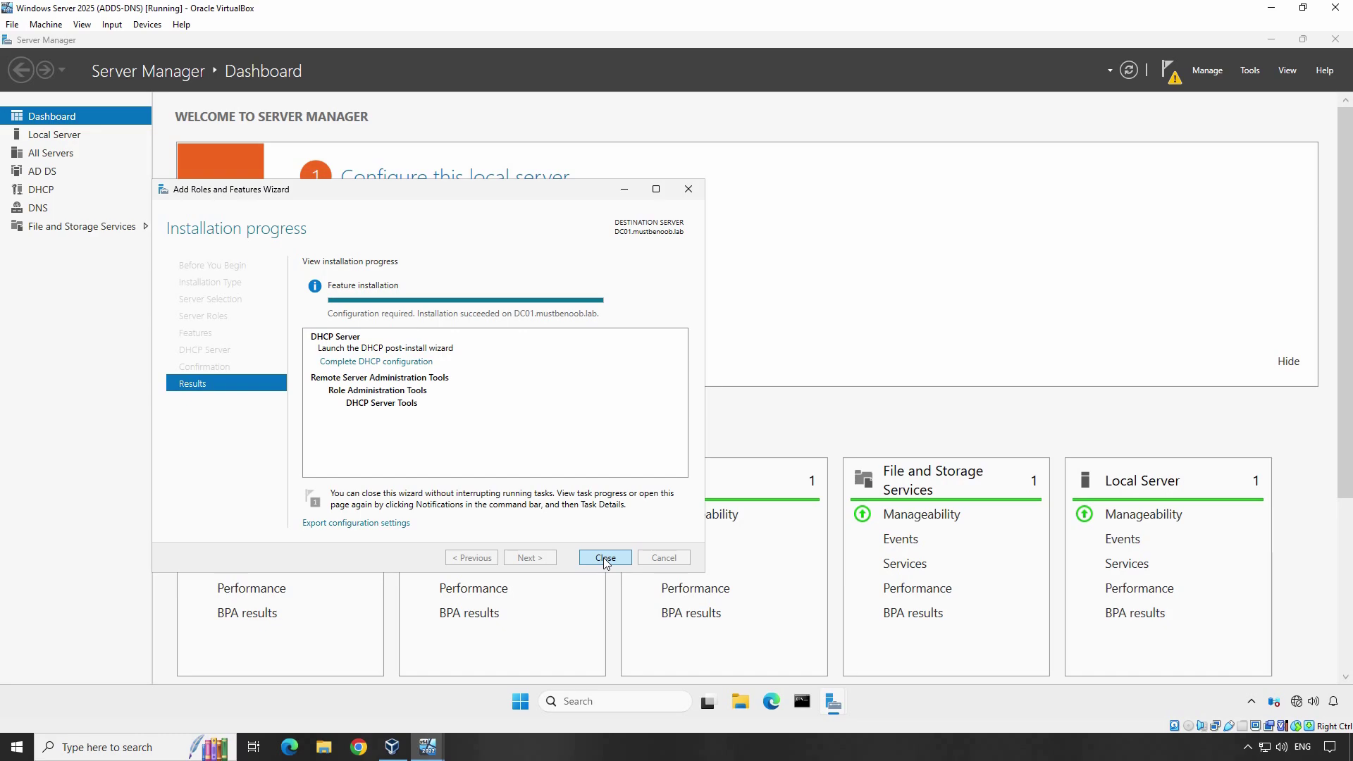
Complete the DHCP post-install setup, creating the security groups and authorizing the server in AD DS
{"action": "left_click", "coordinate": [390, 363]}
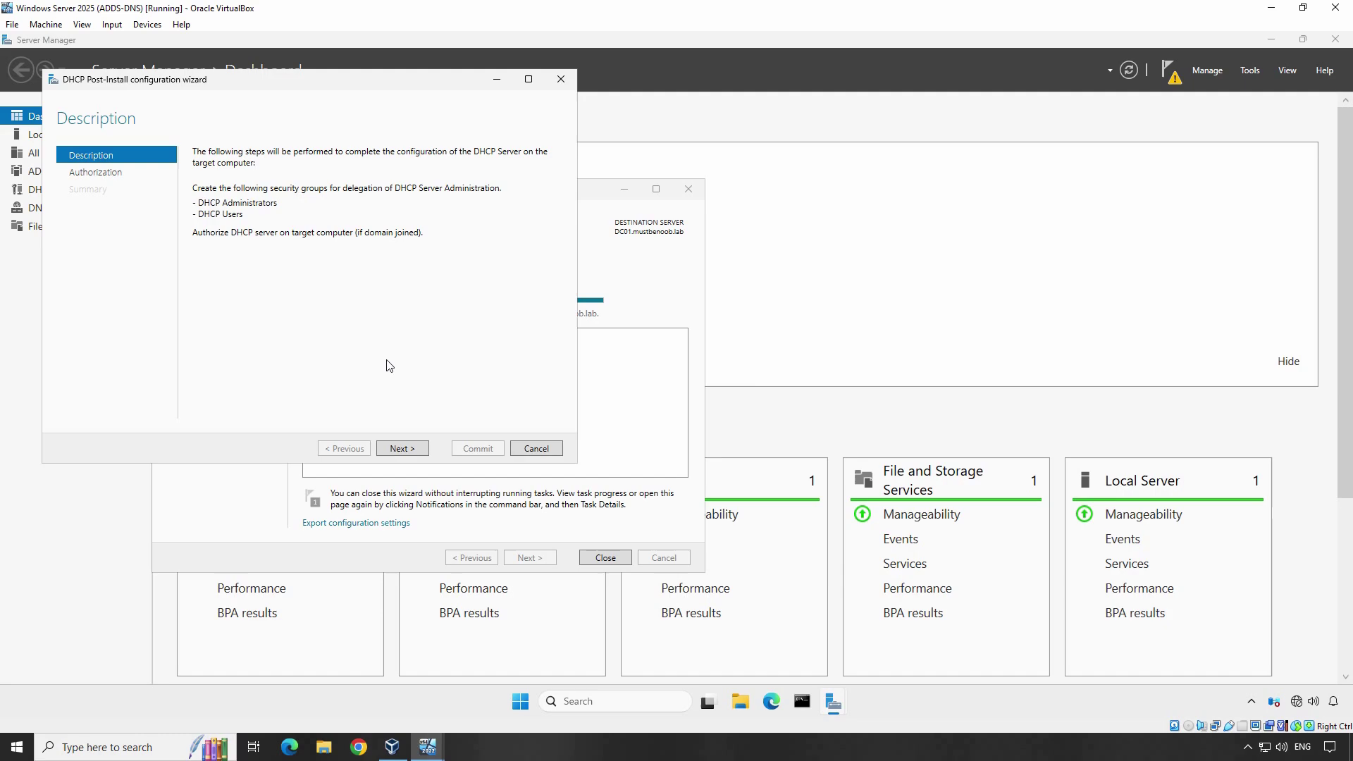
{"action": "left_click", "coordinate": [406, 455]}
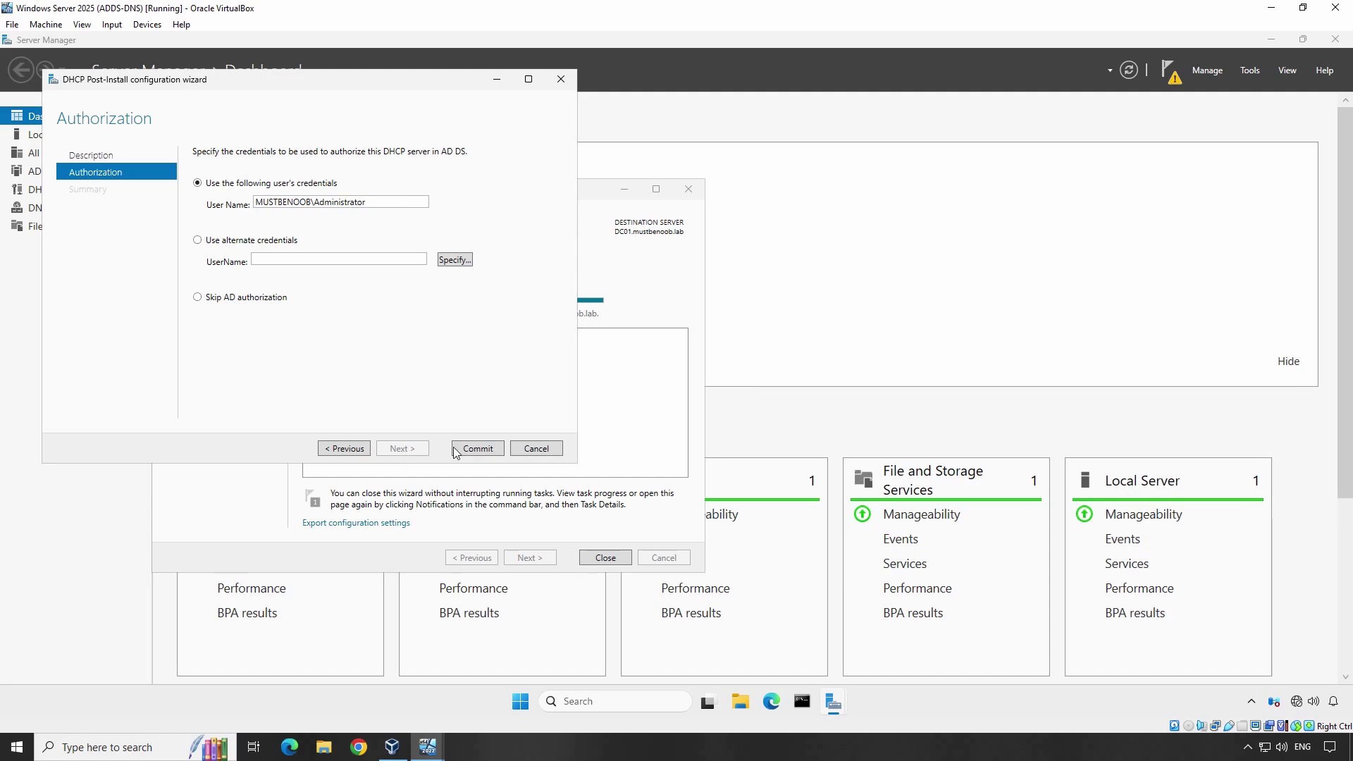
{"action": "left_click", "coordinate": [477, 449]}
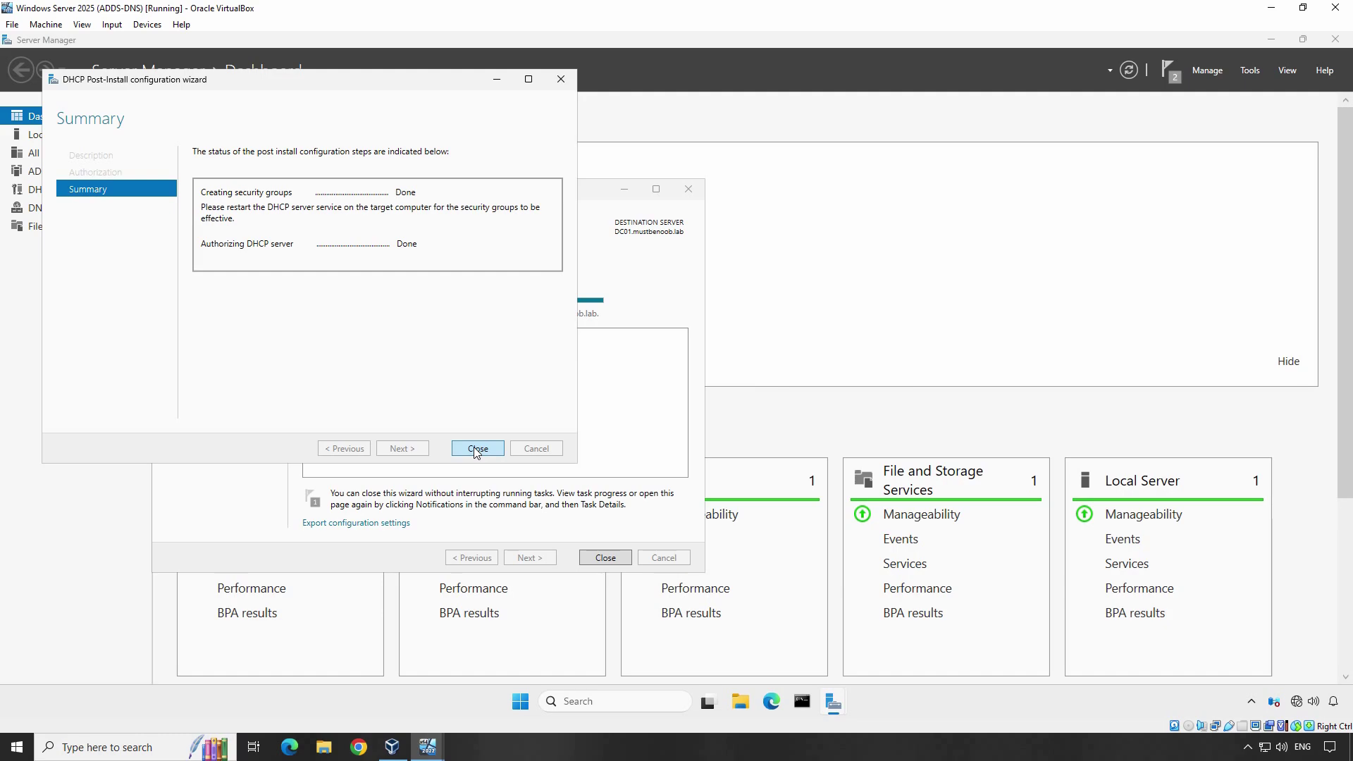
{"action": "left_click", "coordinate": [478, 449]}
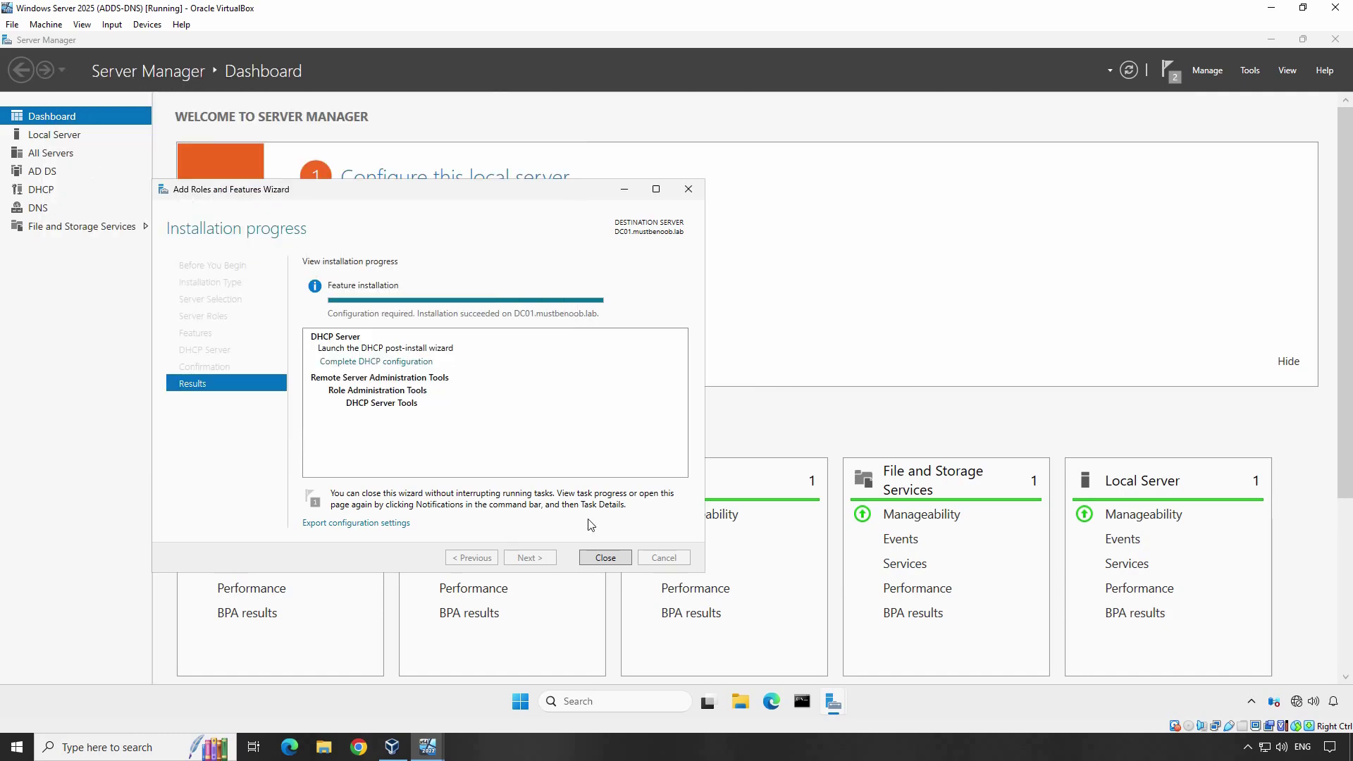
Restart the DHCP Server service from the Services console, then close Services
{"action": "left_click", "coordinate": [606, 558]}
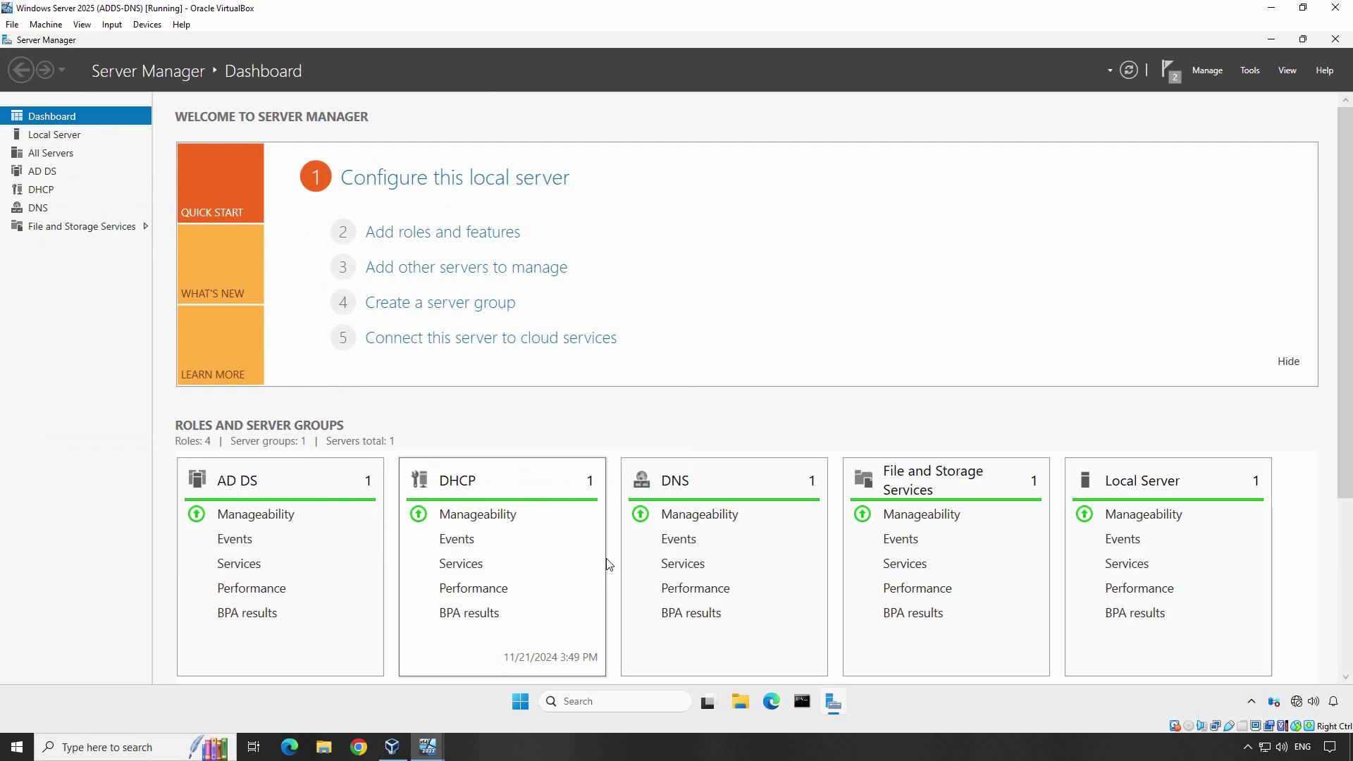
{"action": "left_click", "coordinate": [1251, 70]}
{"action": "left_click", "coordinate": [1139, 430]}
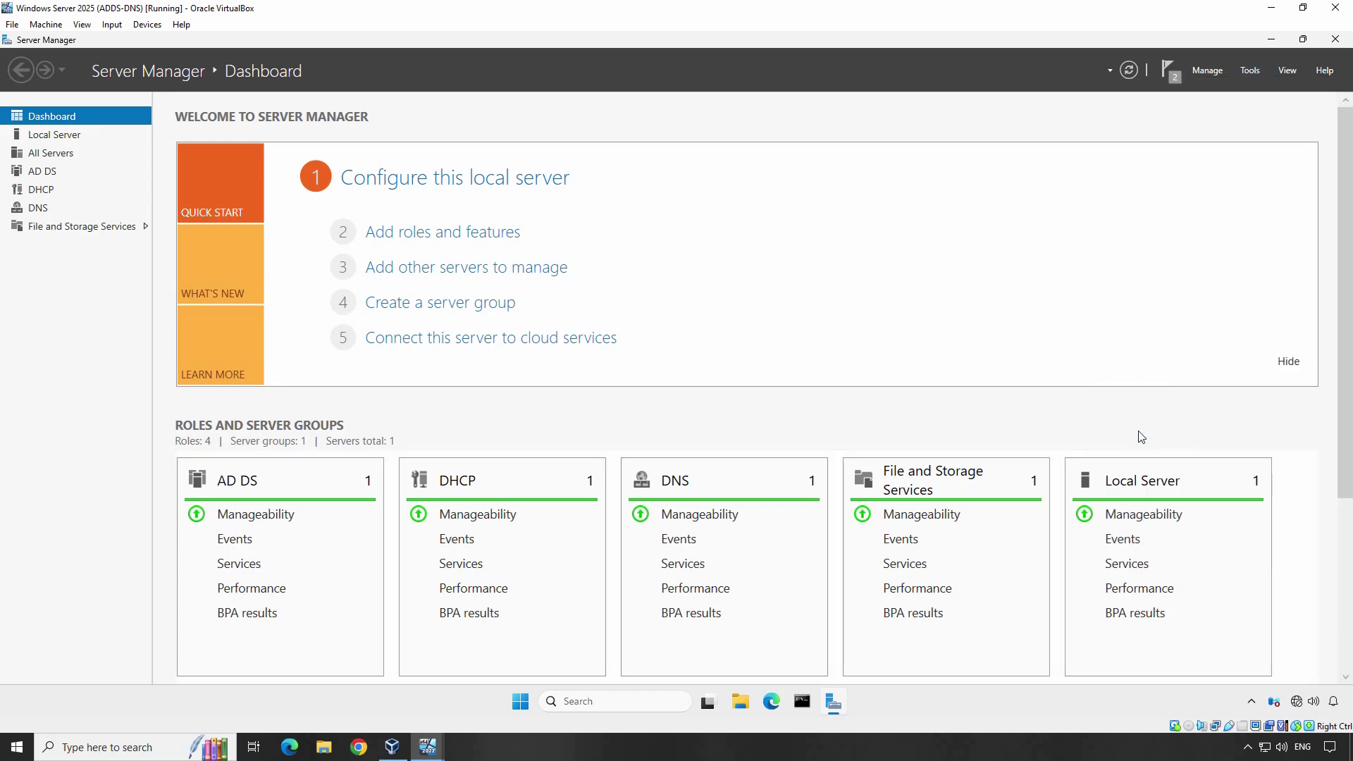
{"action": "left_click", "coordinate": [345, 258]}
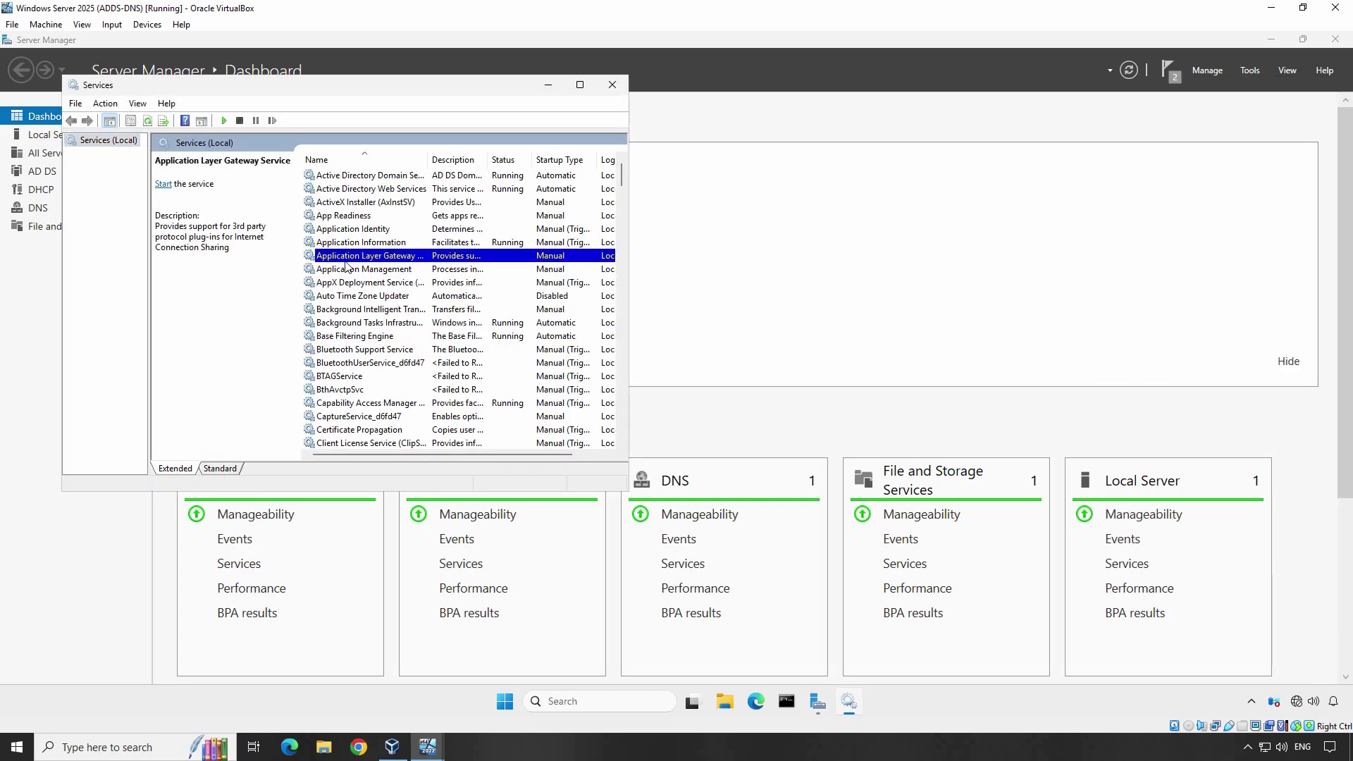
{"action": "type", "text": "dhcp"}
{"action": "left_click", "coordinate": [340, 389]}
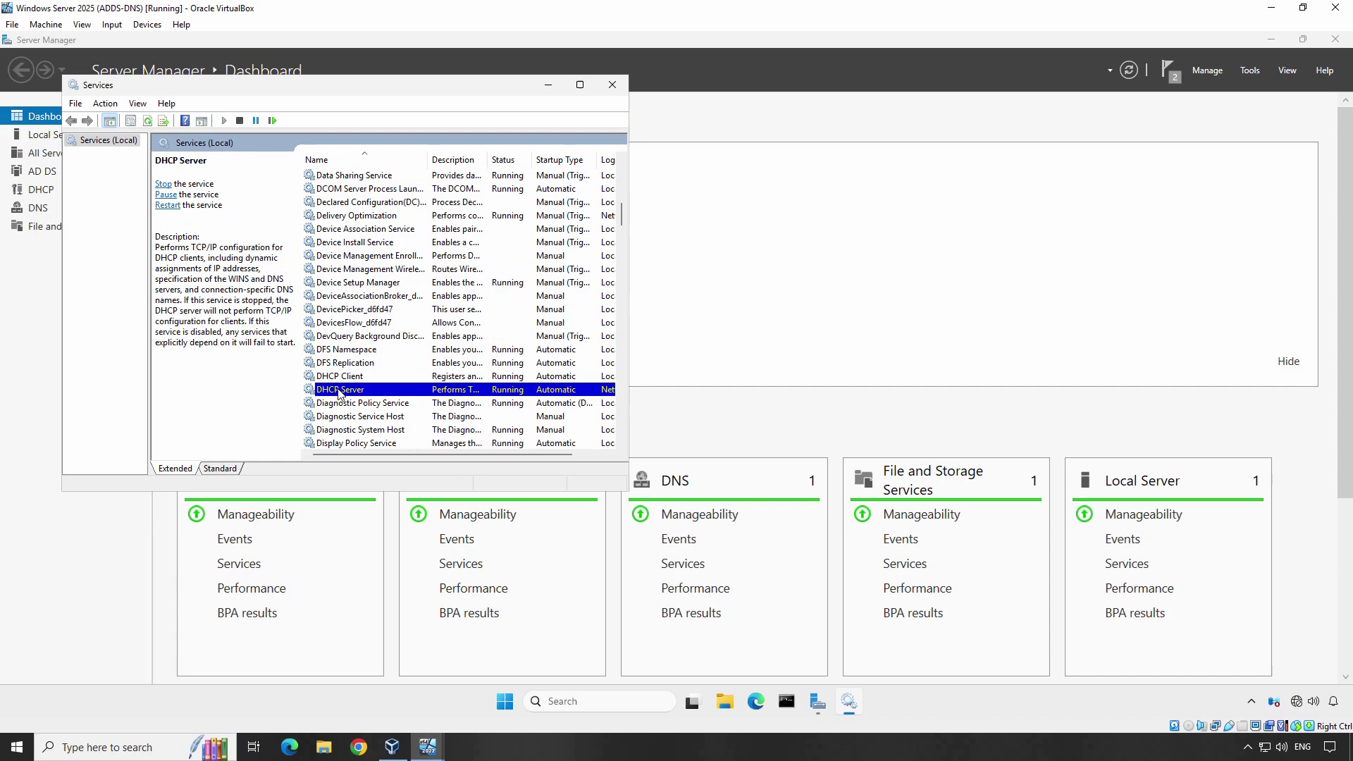
{"action": "left_click", "coordinate": [164, 206]}
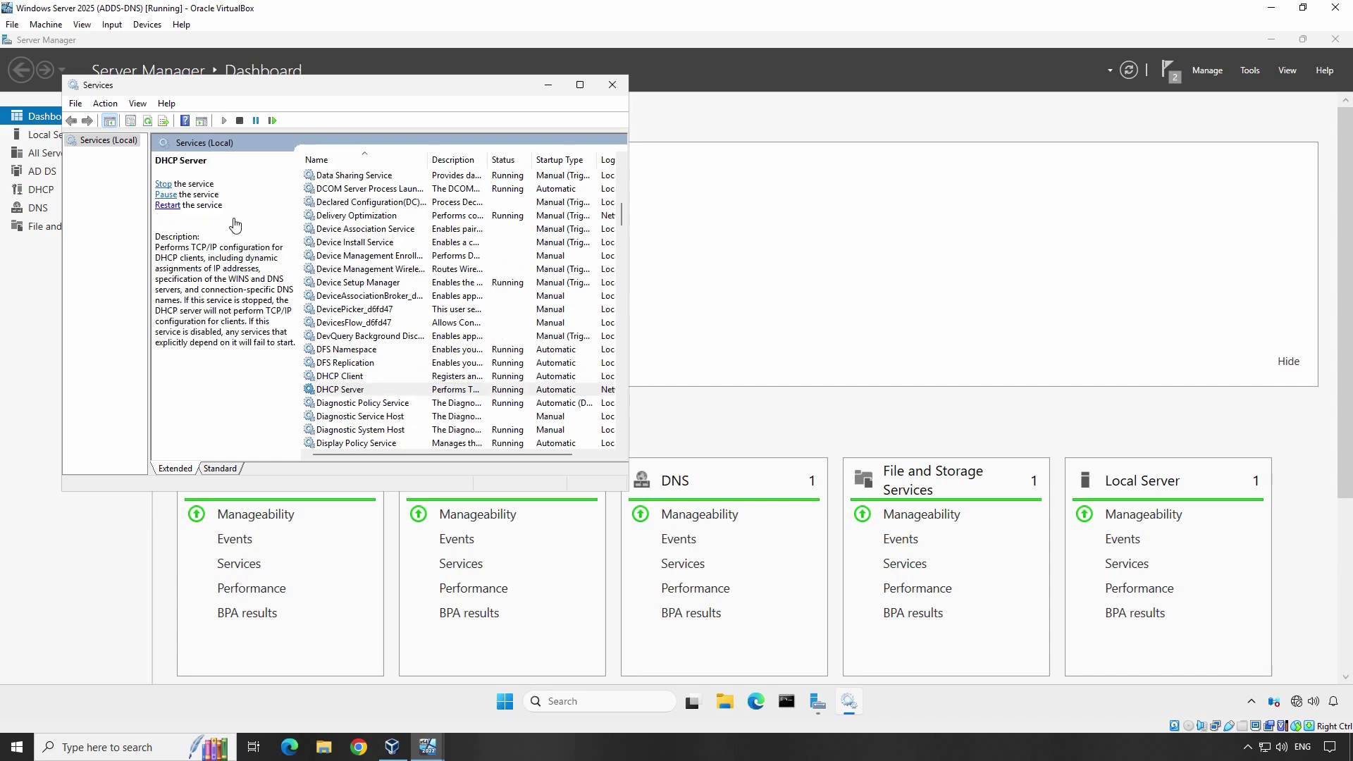
{"action": "left_click", "coordinate": [612, 84]}
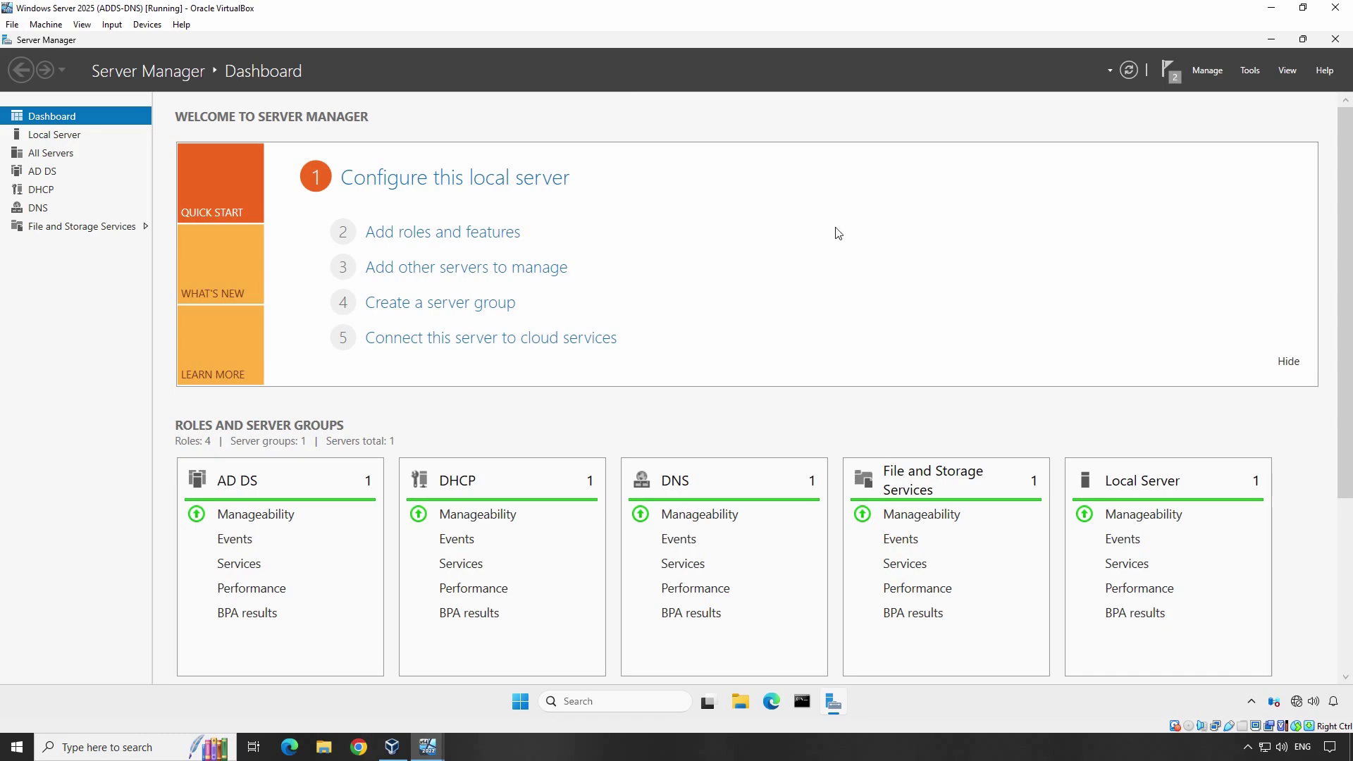
Open the DHCP console maximized and expand dc01.mustbenoob.lab to its empty IPv4 node
{"action": "left_click", "coordinate": [1251, 72]}
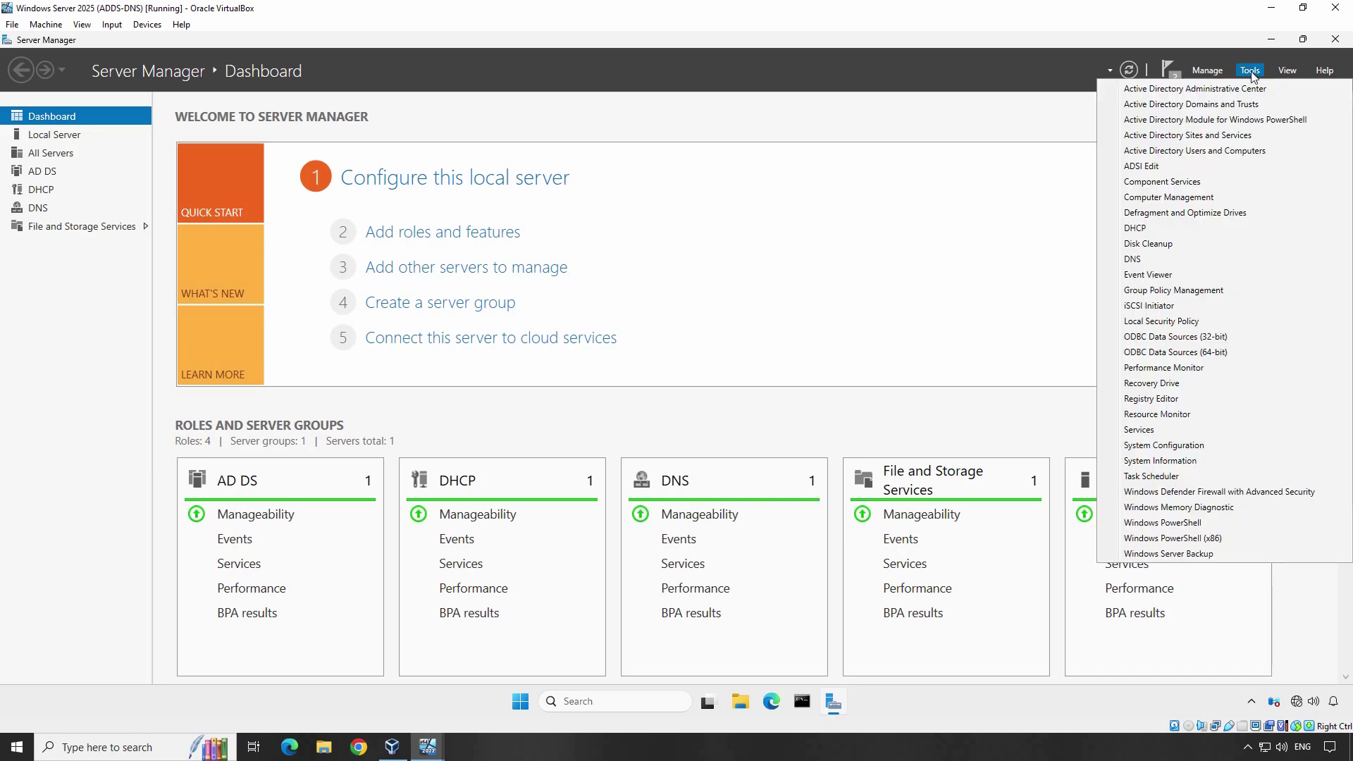
{"action": "left_click", "coordinate": [1150, 230]}
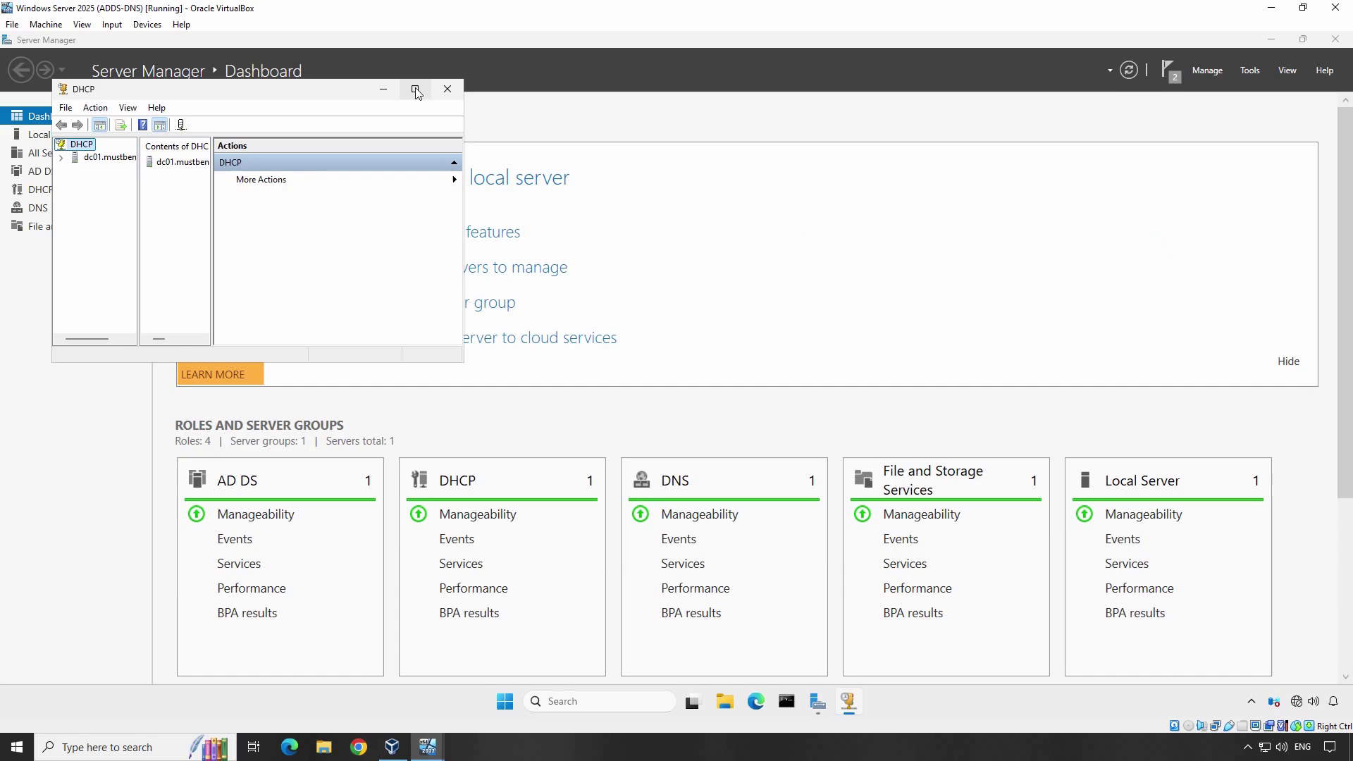
{"action": "left_click", "coordinate": [415, 91]}
{"action": "left_click_drag", "start_coordinate": [87, 212], "coordinate": [219, 217]}
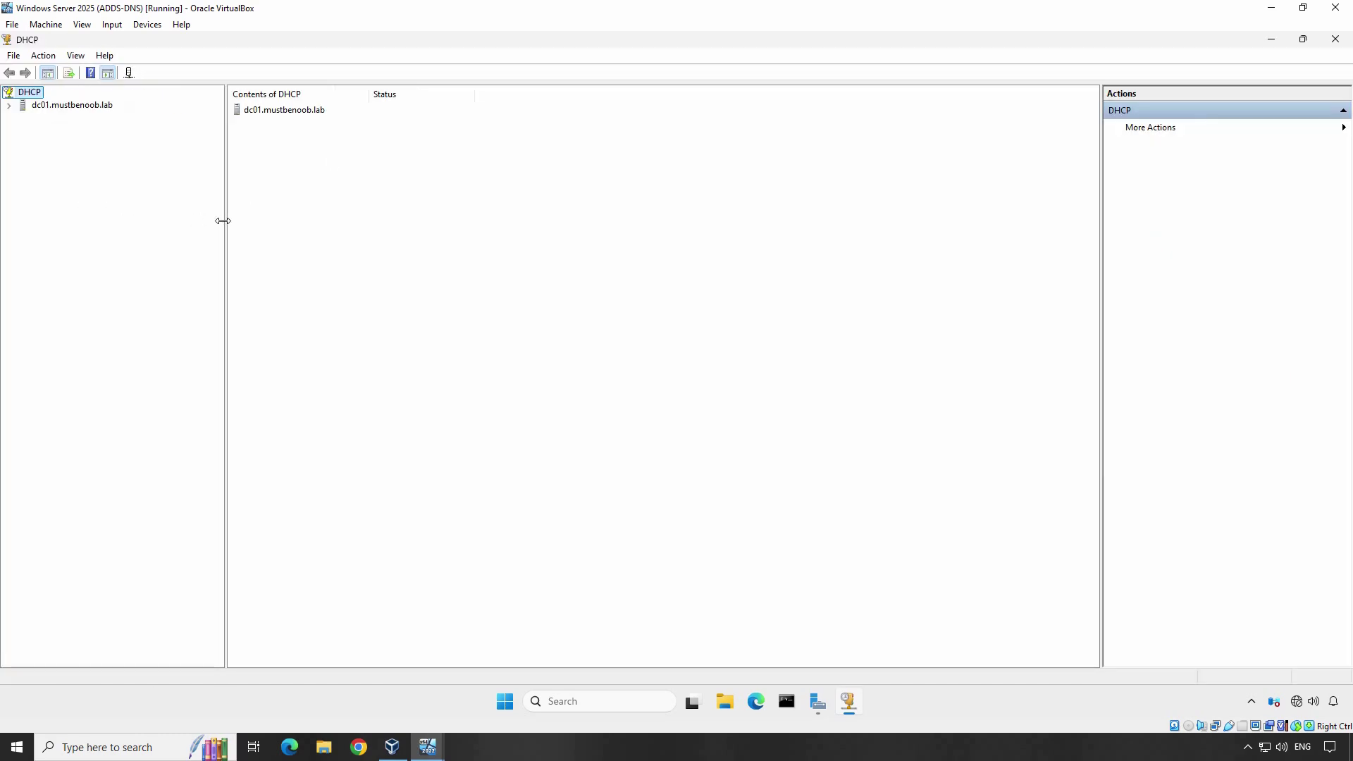
{"action": "left_click", "coordinate": [8, 107]}
{"action": "left_click", "coordinate": [22, 118]}
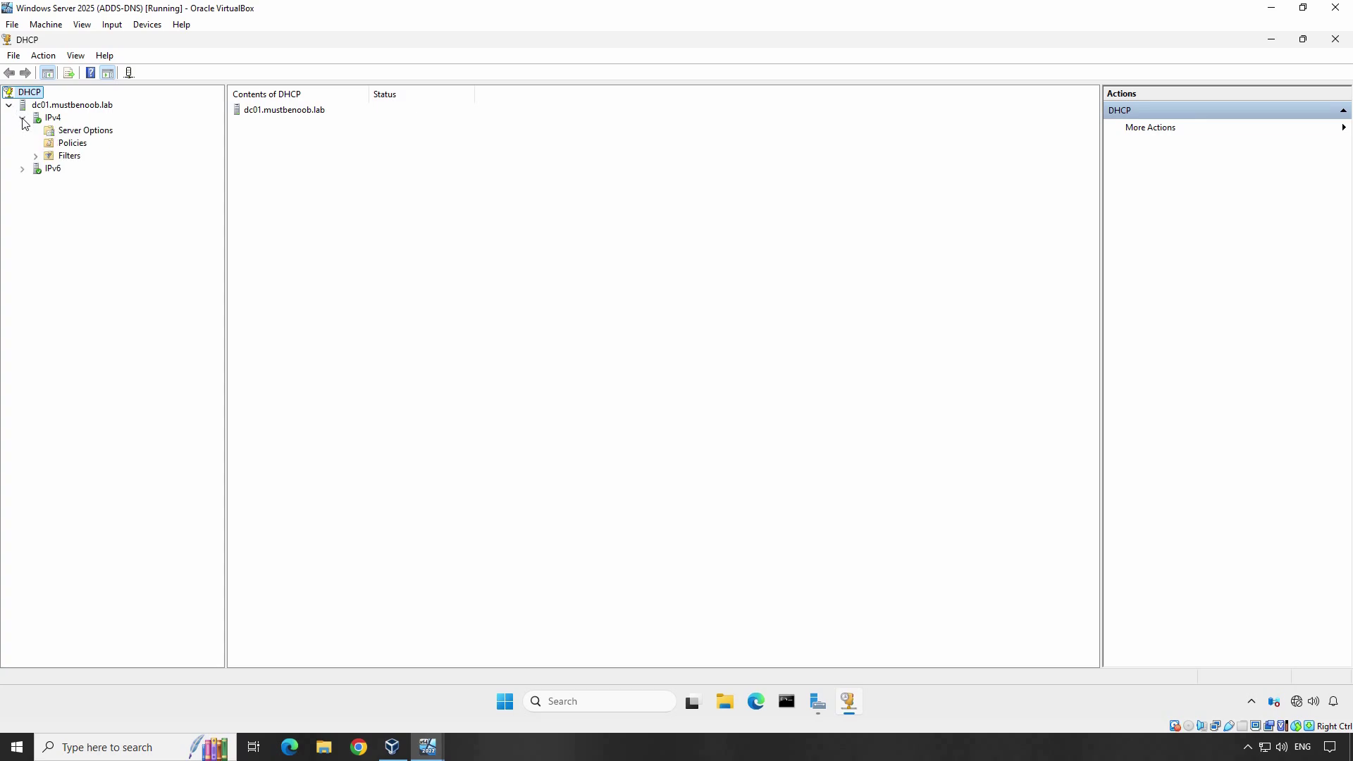
{"action": "left_click", "coordinate": [53, 117]}
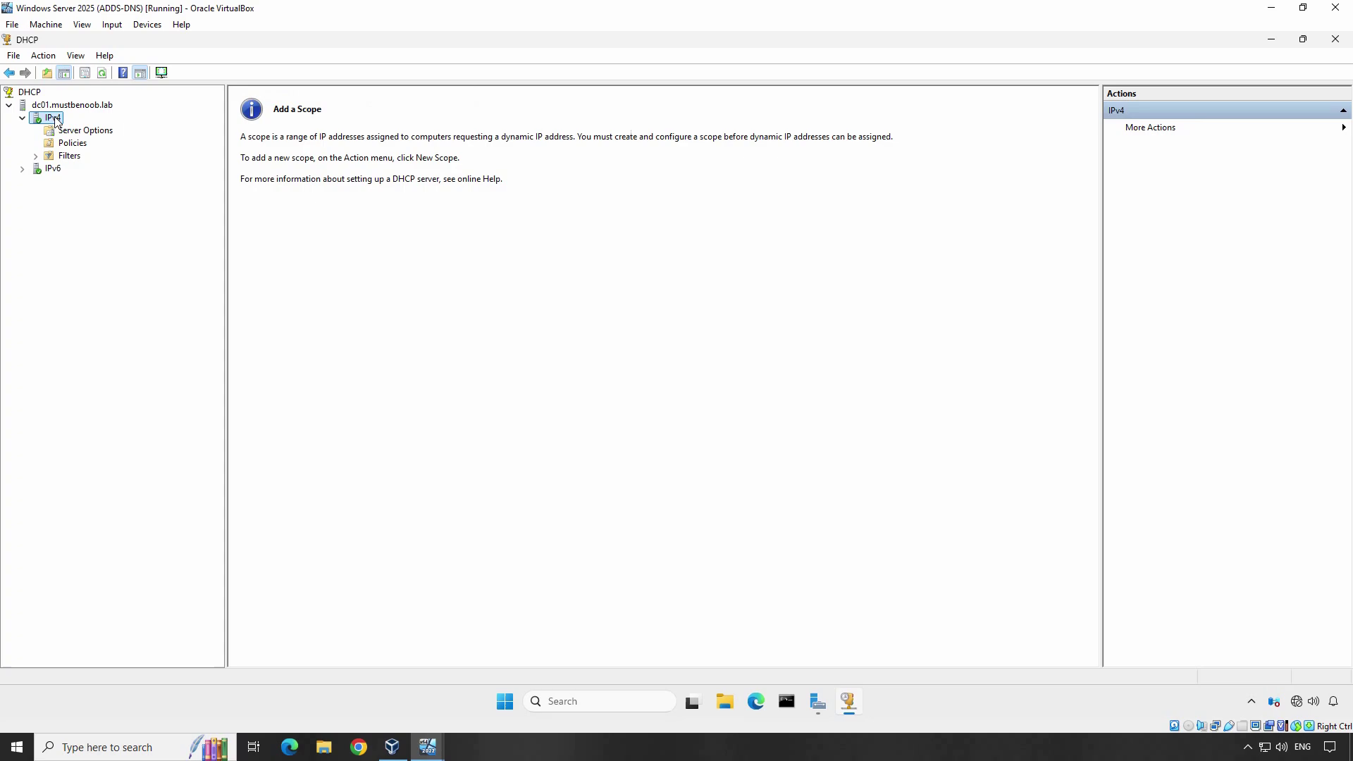
Start a new IPv4 scope named 'Office Network'
{"action": "right_click", "coordinate": [64, 125]}
{"action": "left_click", "coordinate": [104, 147]}
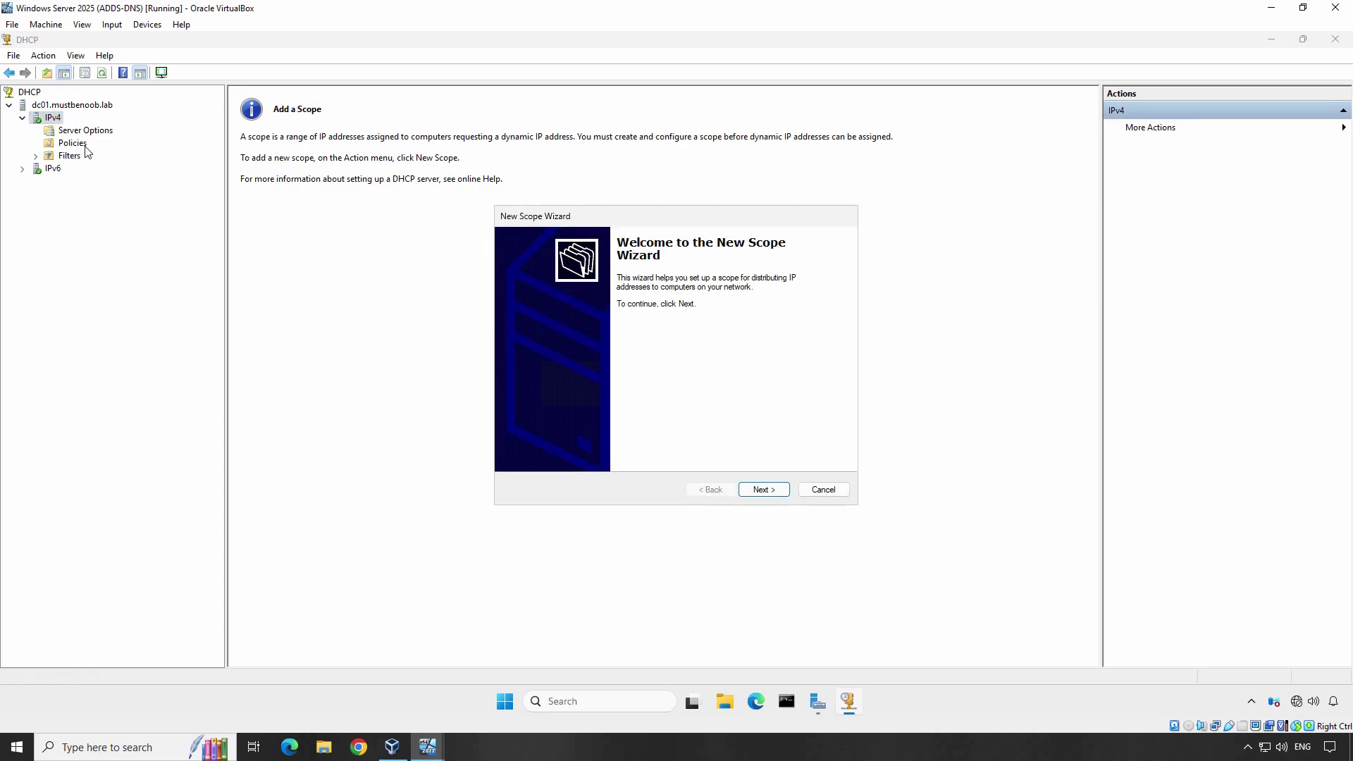
{"action": "left_click", "coordinate": [766, 489]}
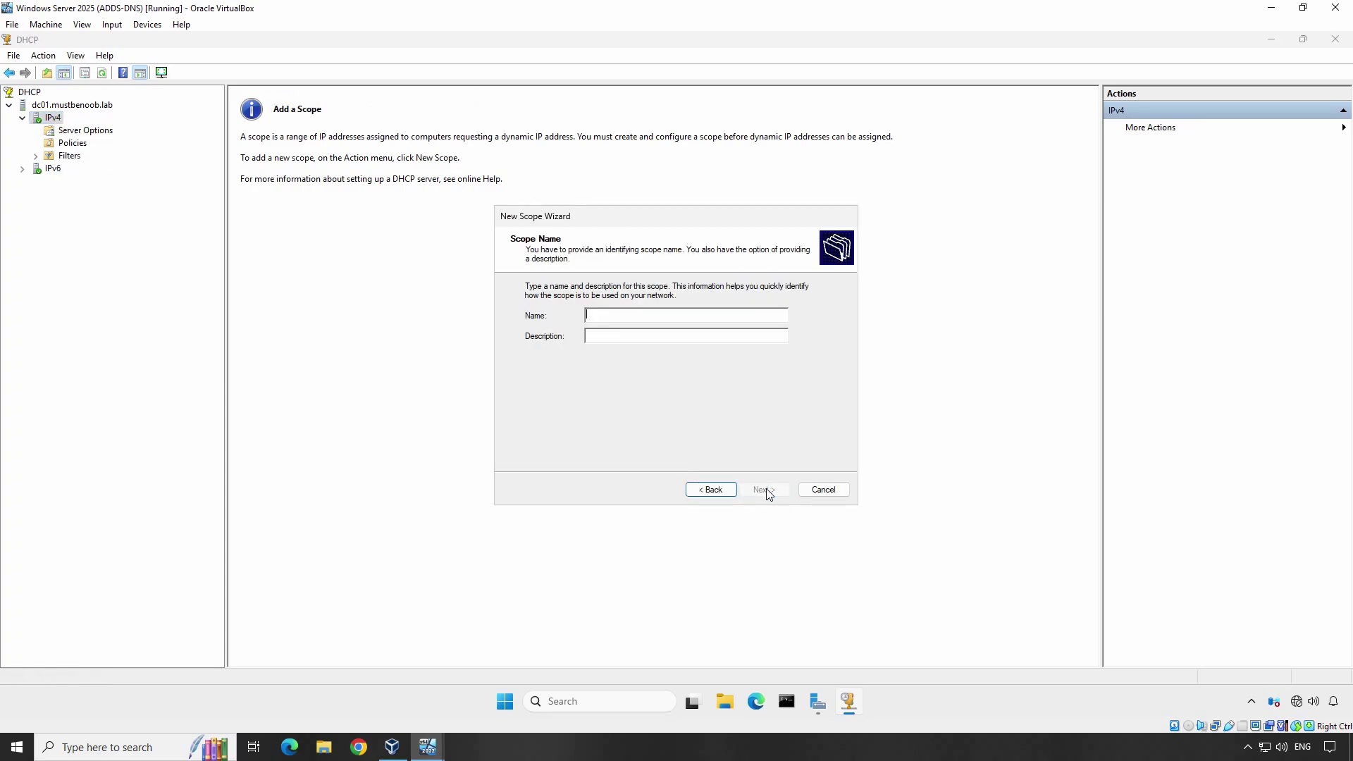
{"action": "type", "text": "Office Network,"}
{"action": "left_click", "coordinate": [764, 489]}
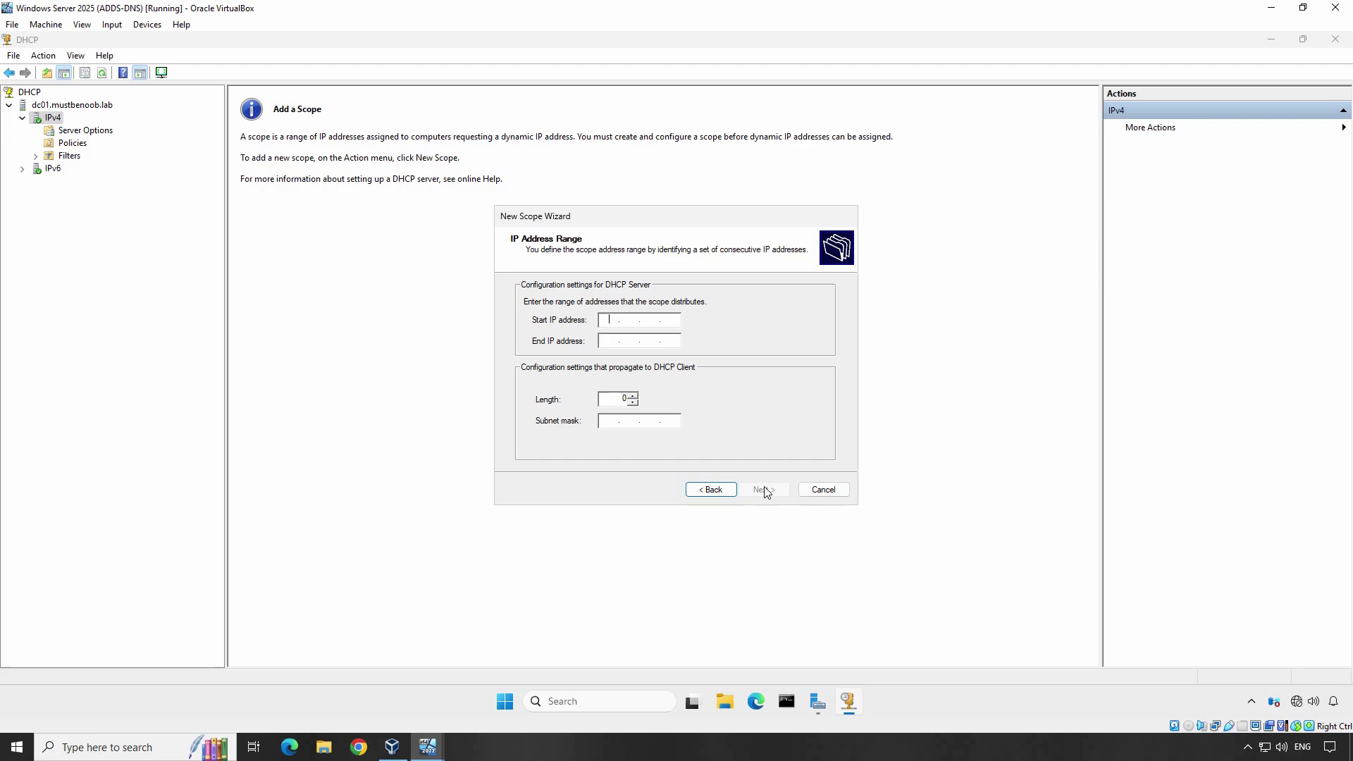
Set the scope range to 192.168.25.100–192.168.25.200 with a 255.255.255.0 mask
{"action": "type", "text": "192 . 168 . 25 . 100"}
{"action": "key", "text": "Tab"}
{"action": "type", "text": "192 . 1"}
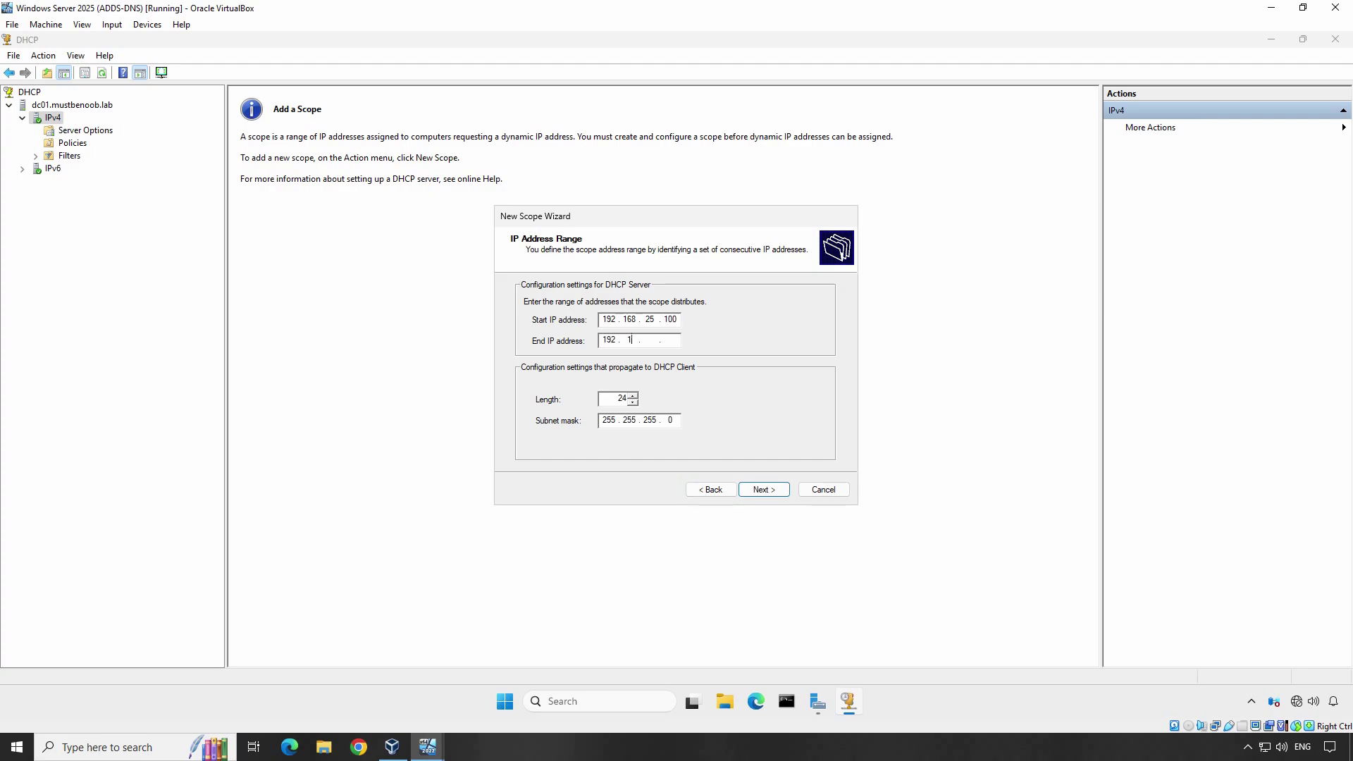
{"action": "type", "text": "68 . 25 . 200"}
{"action": "left_click", "coordinate": [762, 492]}
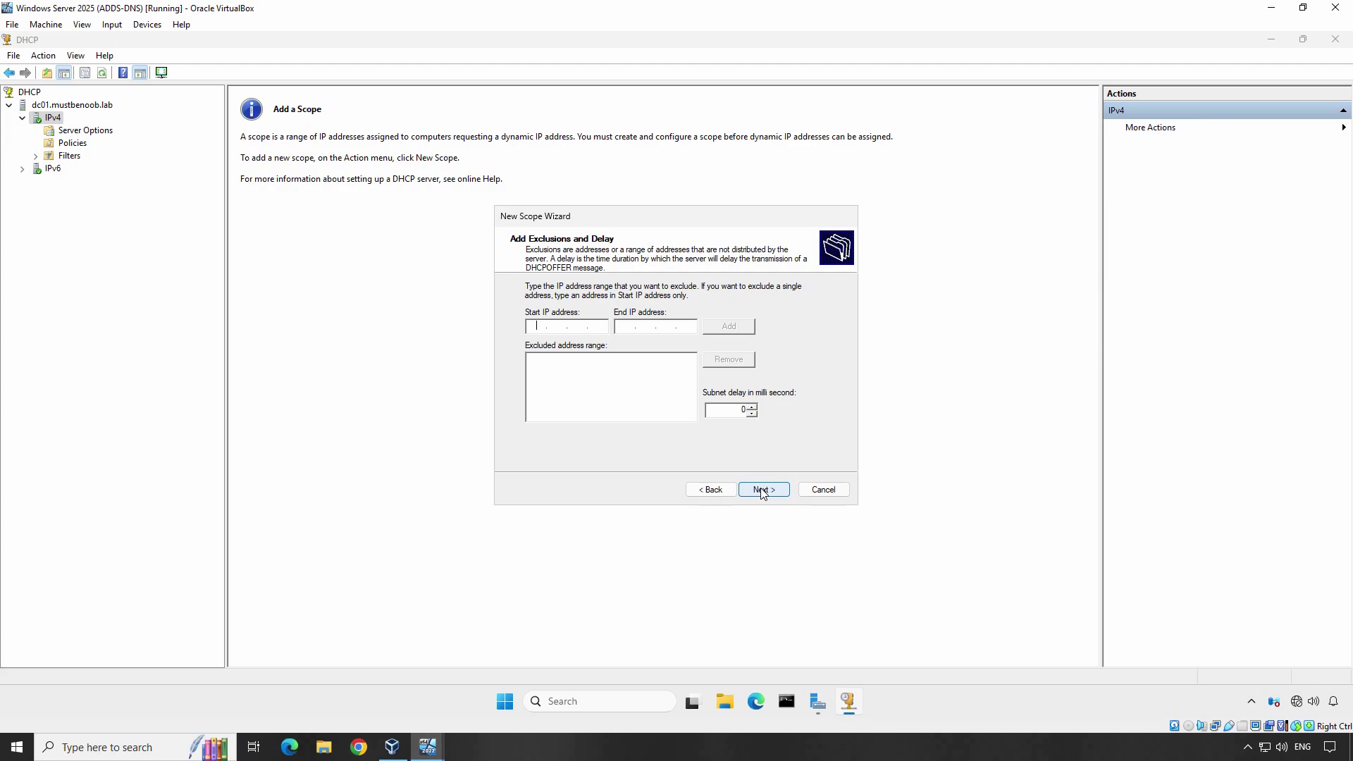
Add no exclusions and keep the default 8-day lease duration
{"action": "left_click", "coordinate": [761, 490]}
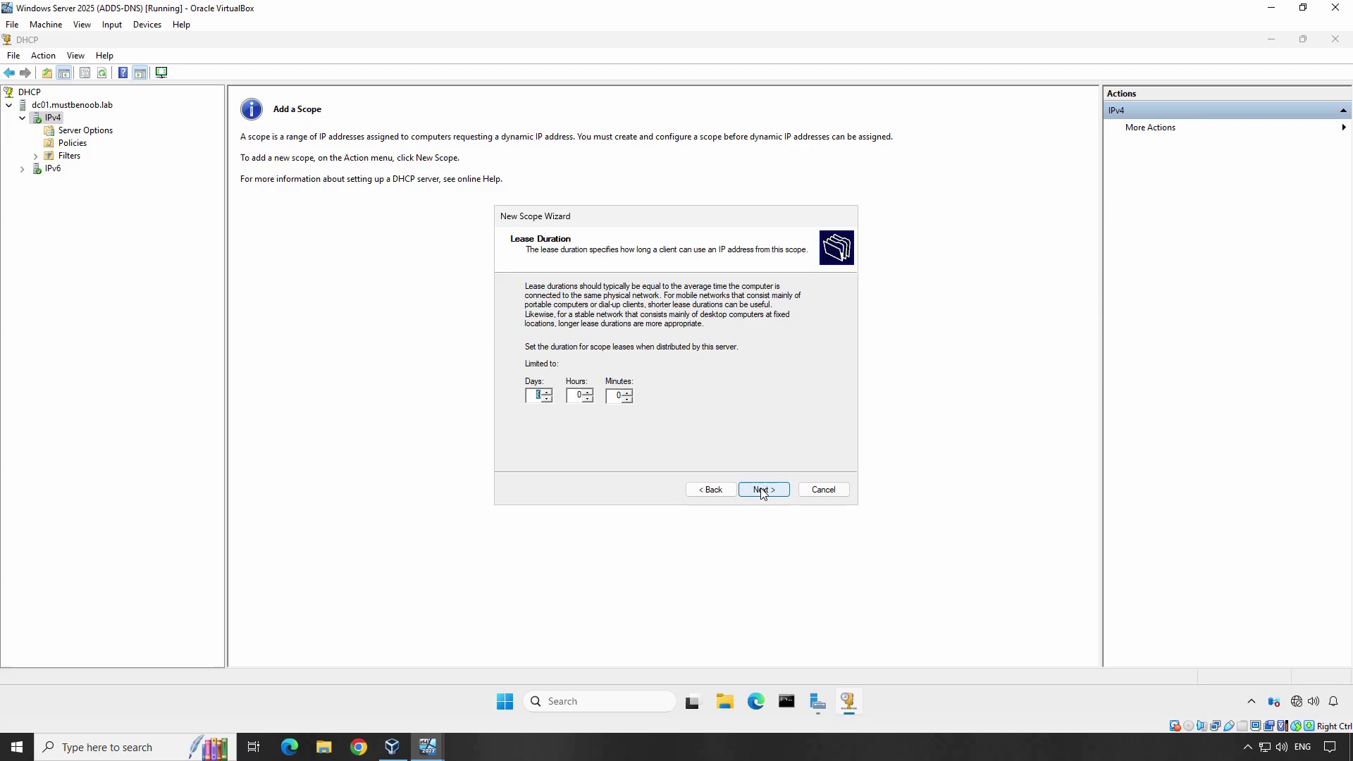
{"action": "left_click", "coordinate": [761, 490]}
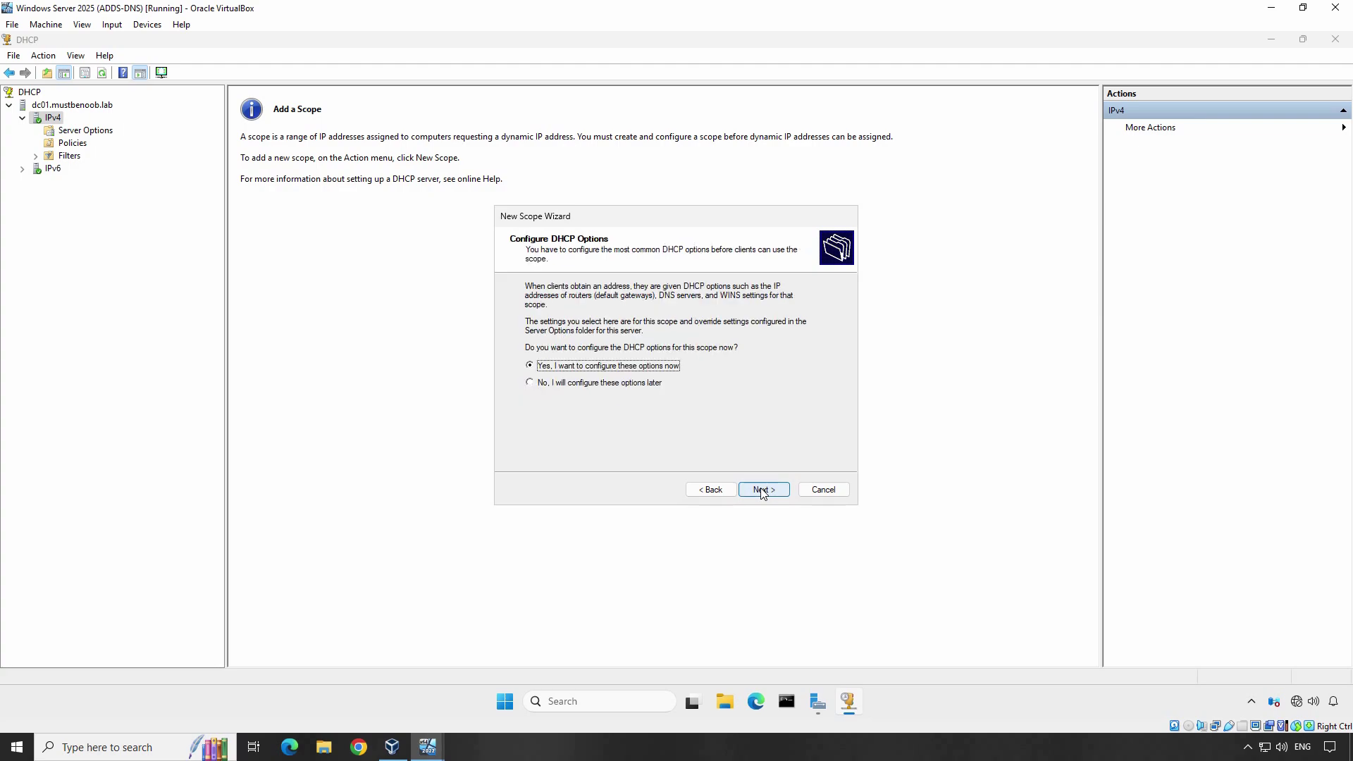
Add 192.168.25.1 as the scope's default gateway
{"action": "left_click", "coordinate": [761, 490]}
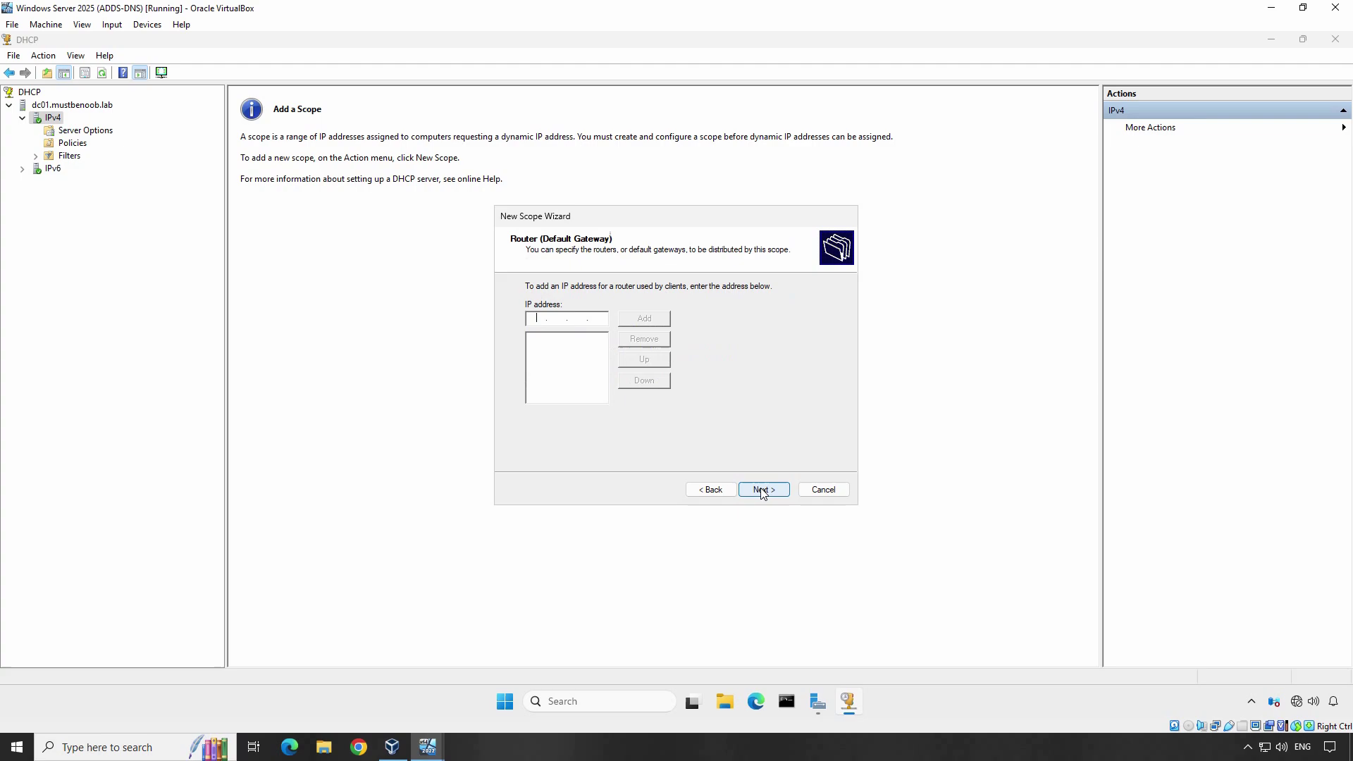
{"action": "type", "text": "192.168.25."}
{"action": "left_click", "coordinate": [654, 320]}
Keep DNS server 192.168.25.25 with domain mustbenoob.lab, leave WINS empty, and choose activation
{"action": "left_click", "coordinate": [763, 491]}
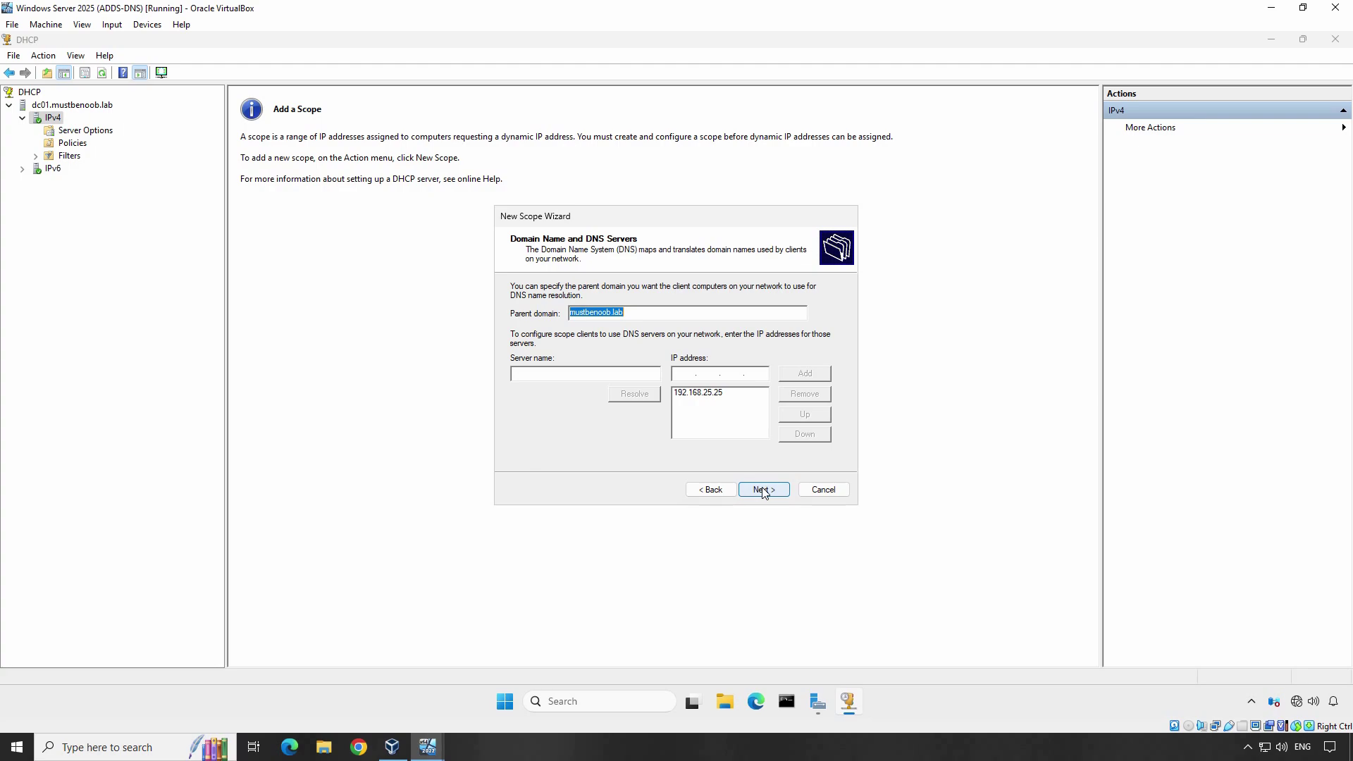
{"action": "left_click", "coordinate": [763, 490]}
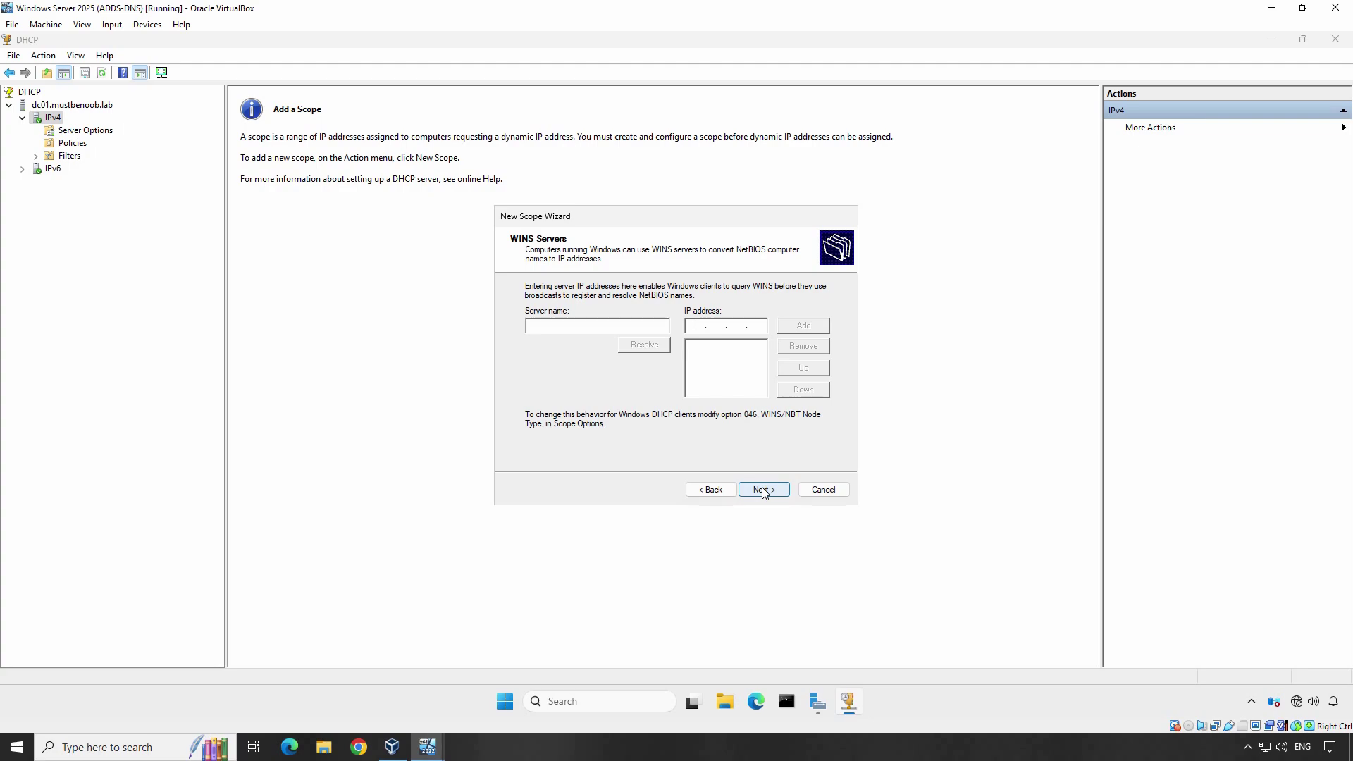
{"action": "left_click", "coordinate": [763, 490]}
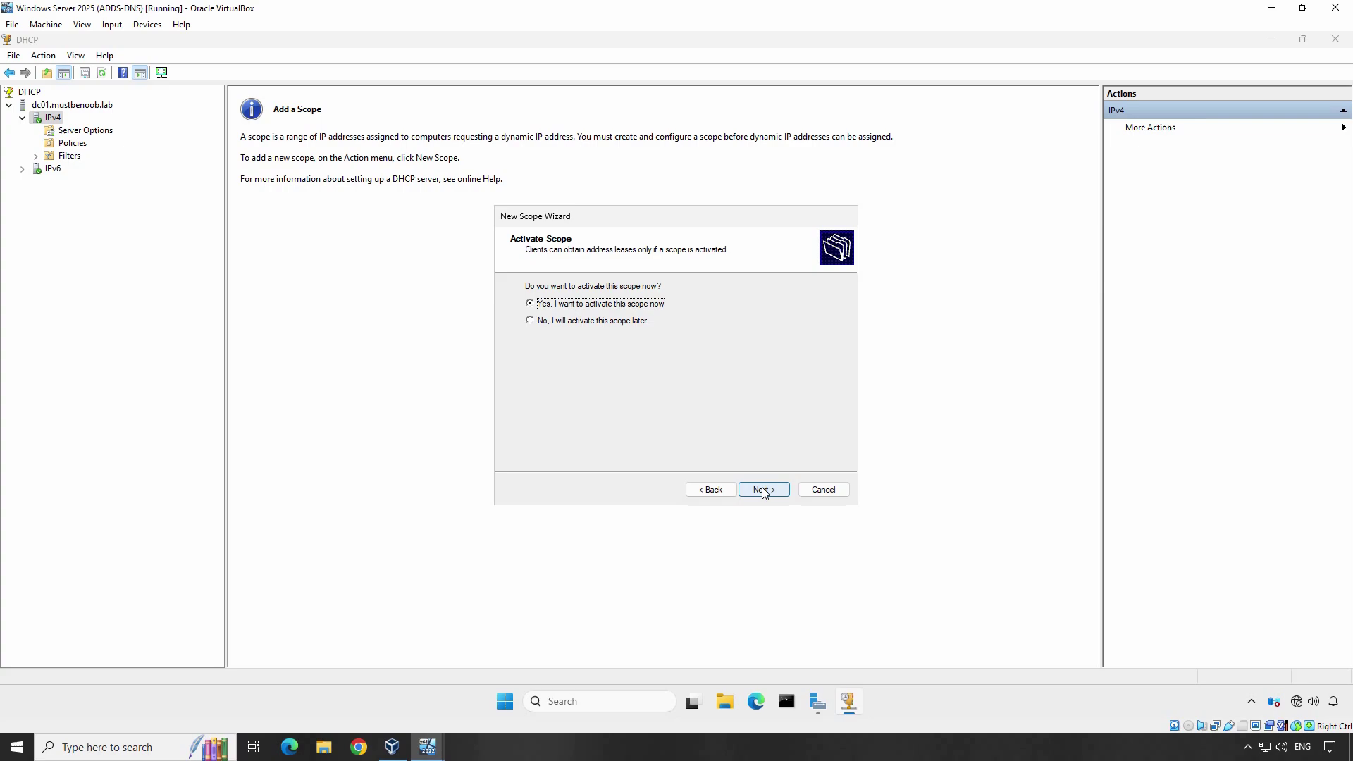
{"action": "left_click", "coordinate": [764, 490]}
Finish the wizard so scope [192.168.25.0] Office Network is created and active
{"action": "left_click", "coordinate": [764, 490]}
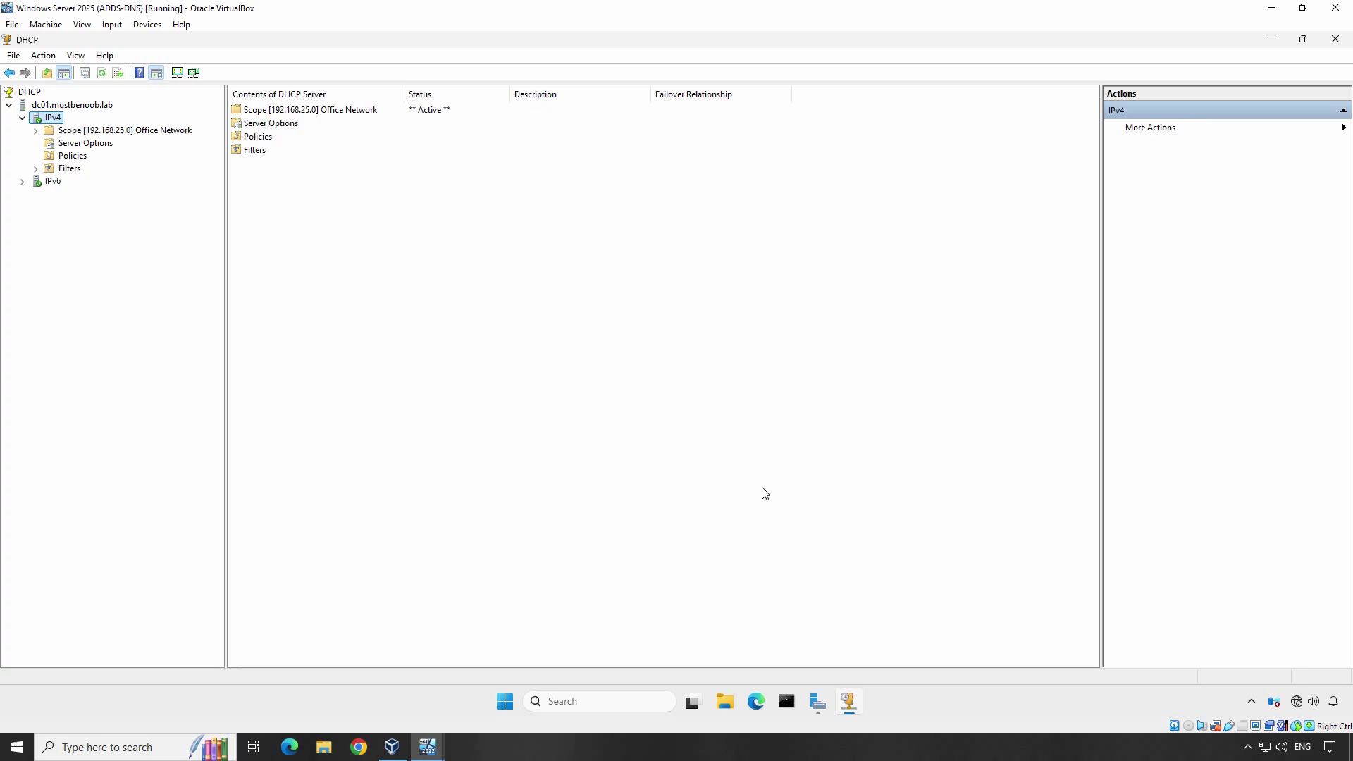
Switch to the Windows 11 VM and open the Ethernet connection in Network & internet settings
{"action": "left_click", "coordinate": [428, 747]}
{"action": "left_click", "coordinate": [491, 675]}
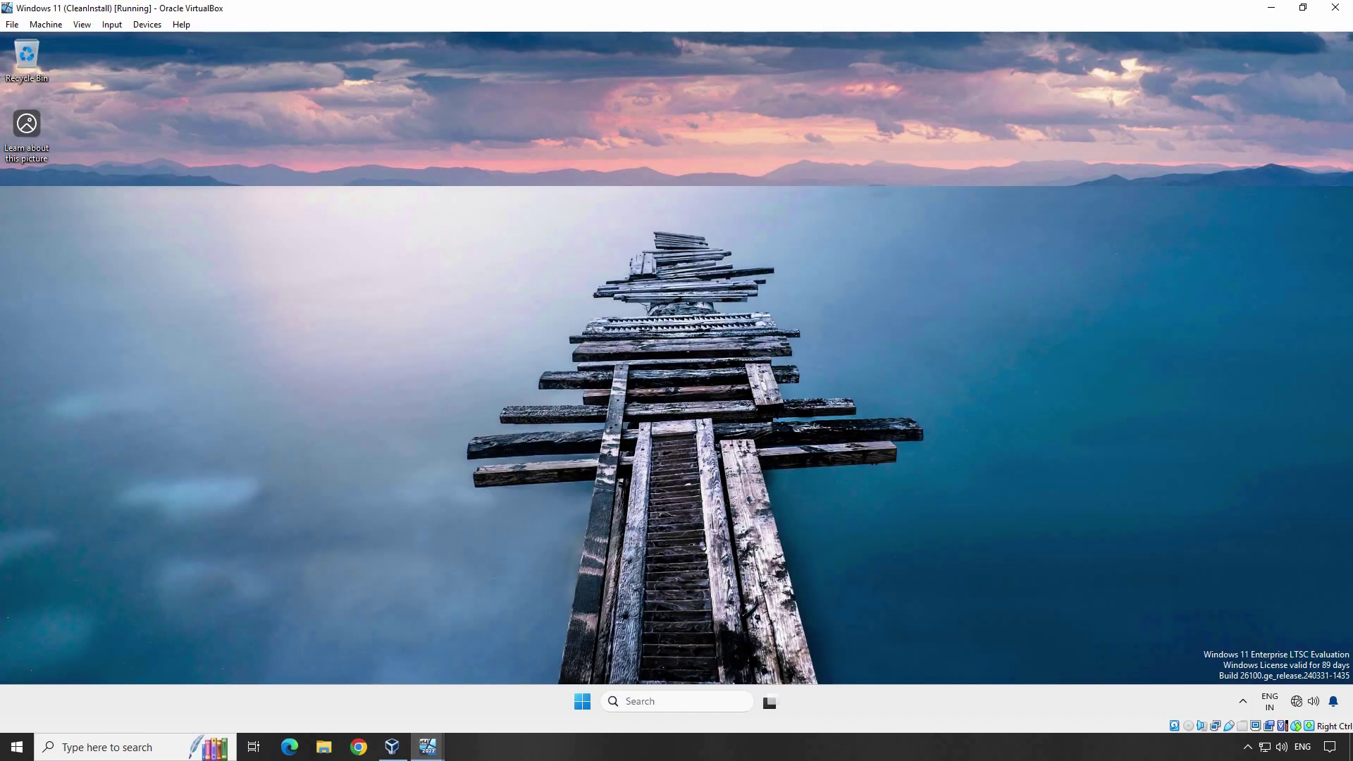
{"action": "left_click", "coordinate": [592, 696]}
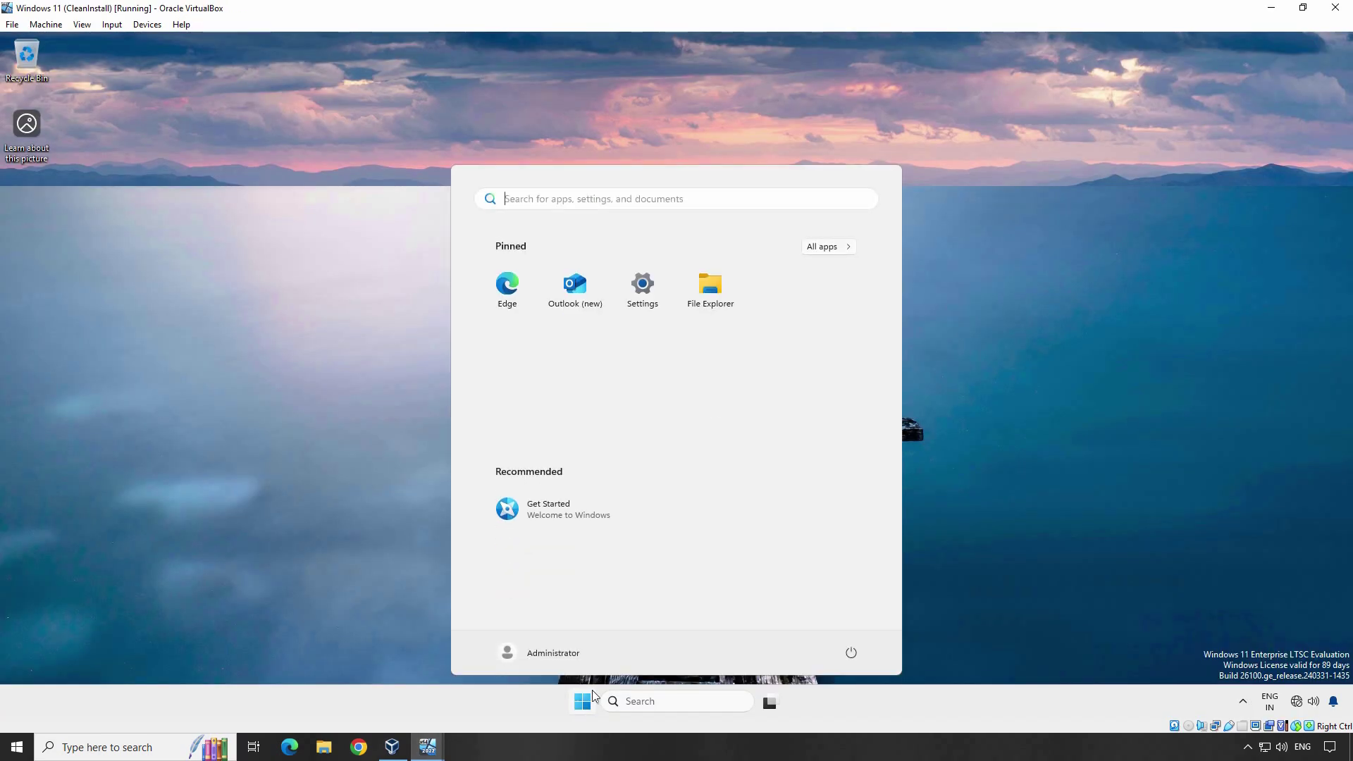
{"action": "left_click", "coordinate": [645, 291]}
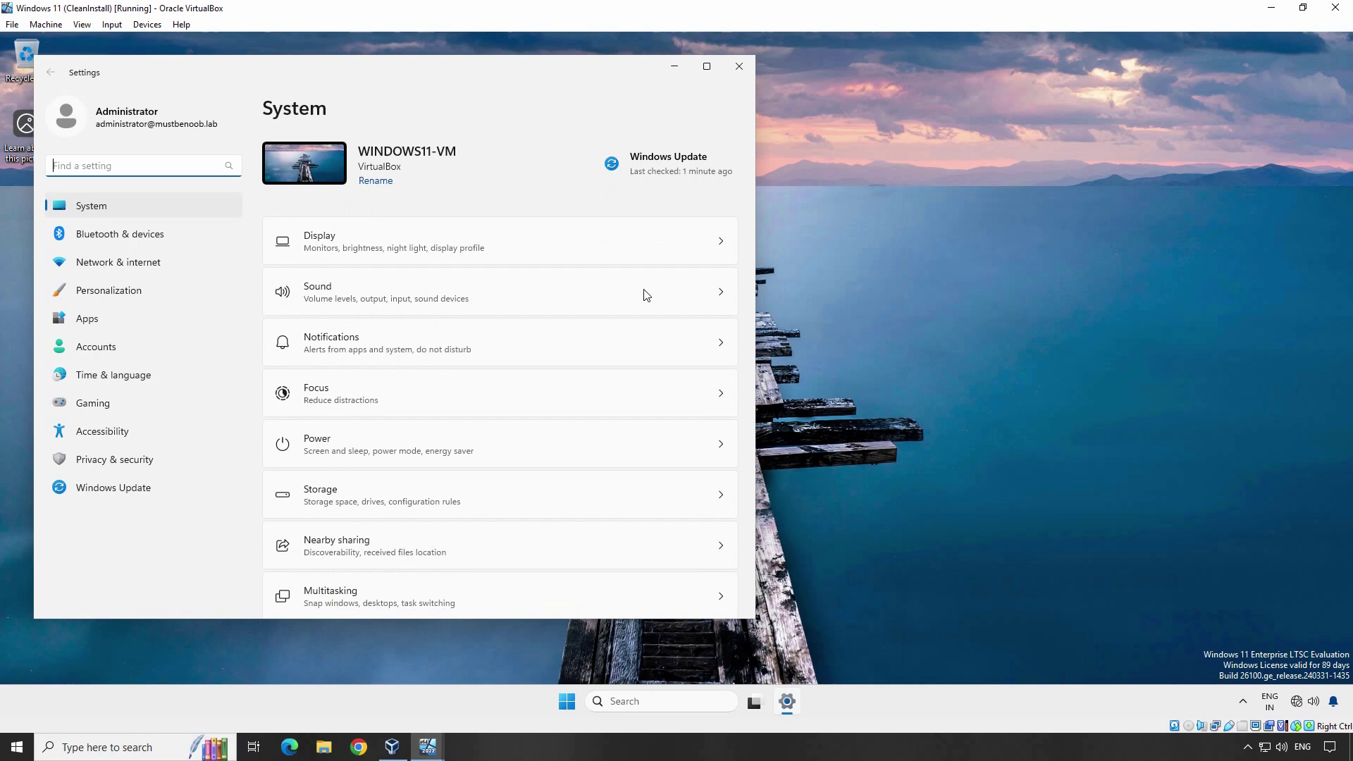
{"action": "left_click", "coordinate": [117, 261]}
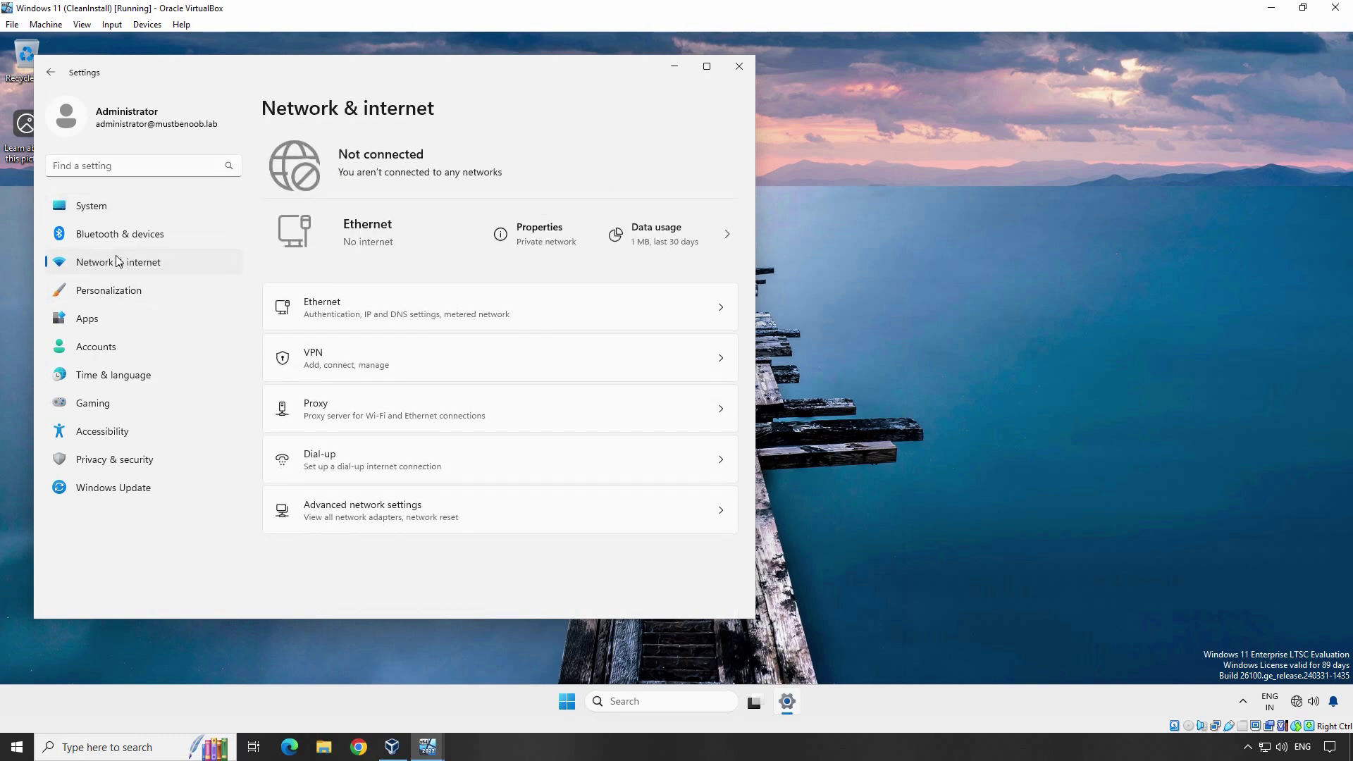
{"action": "left_click", "coordinate": [367, 311]}
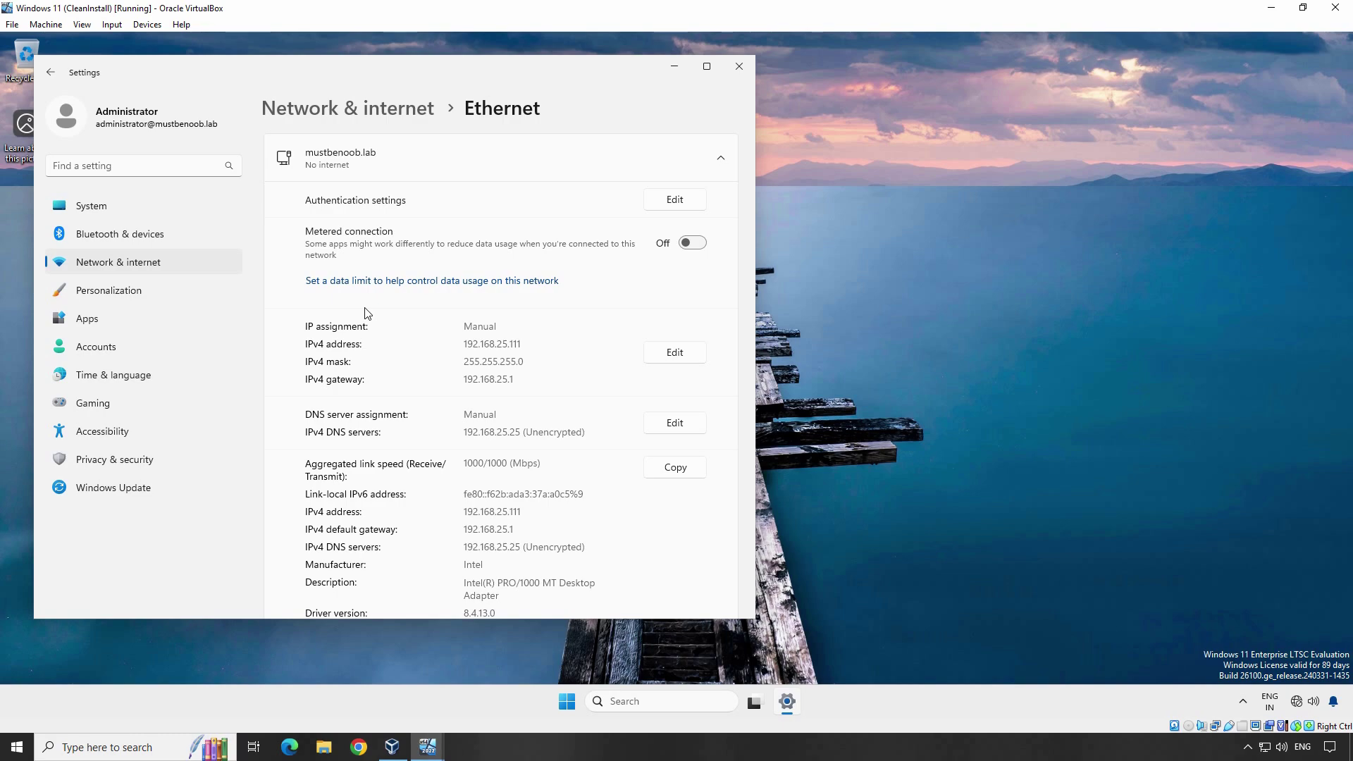
Change the Ethernet IP assignment to Automatic (DHCP) and save it
{"action": "left_click", "coordinate": [671, 356]}
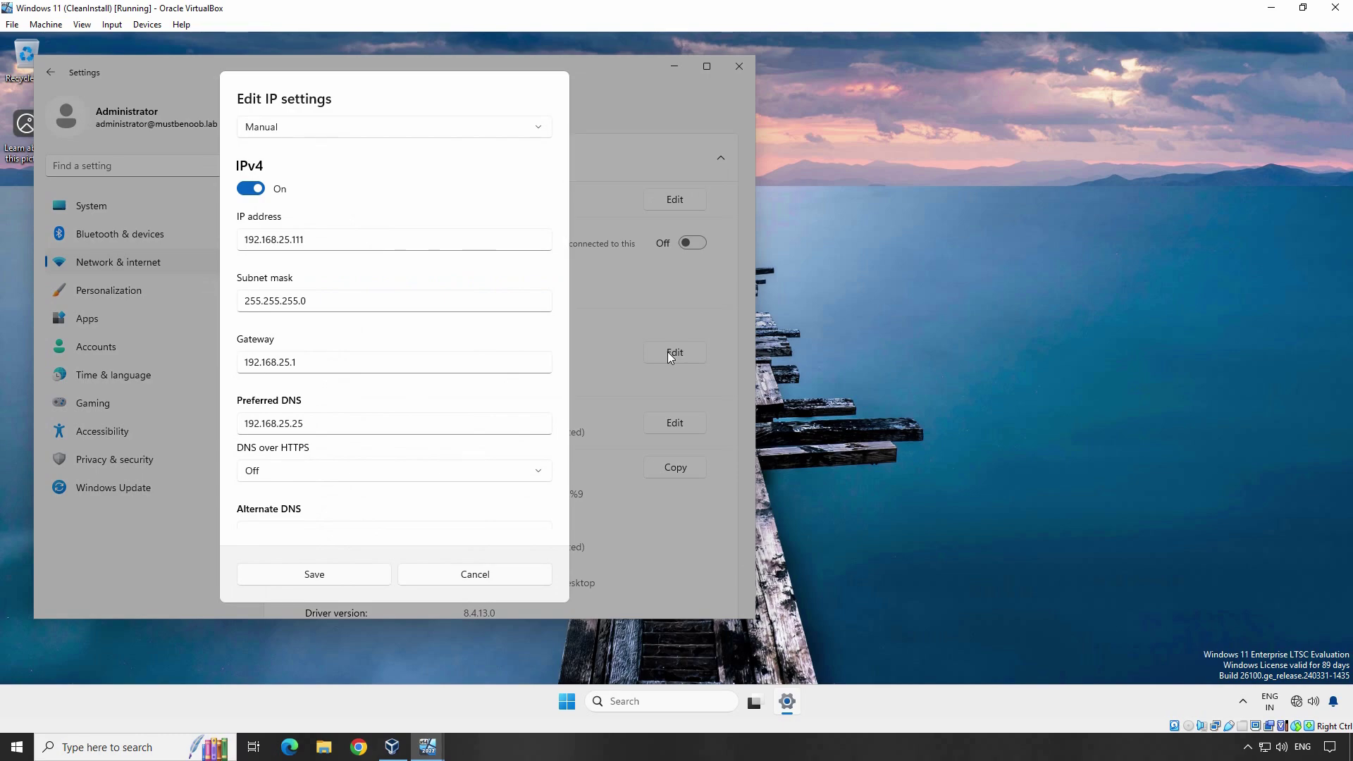
{"action": "left_click", "coordinate": [335, 128]}
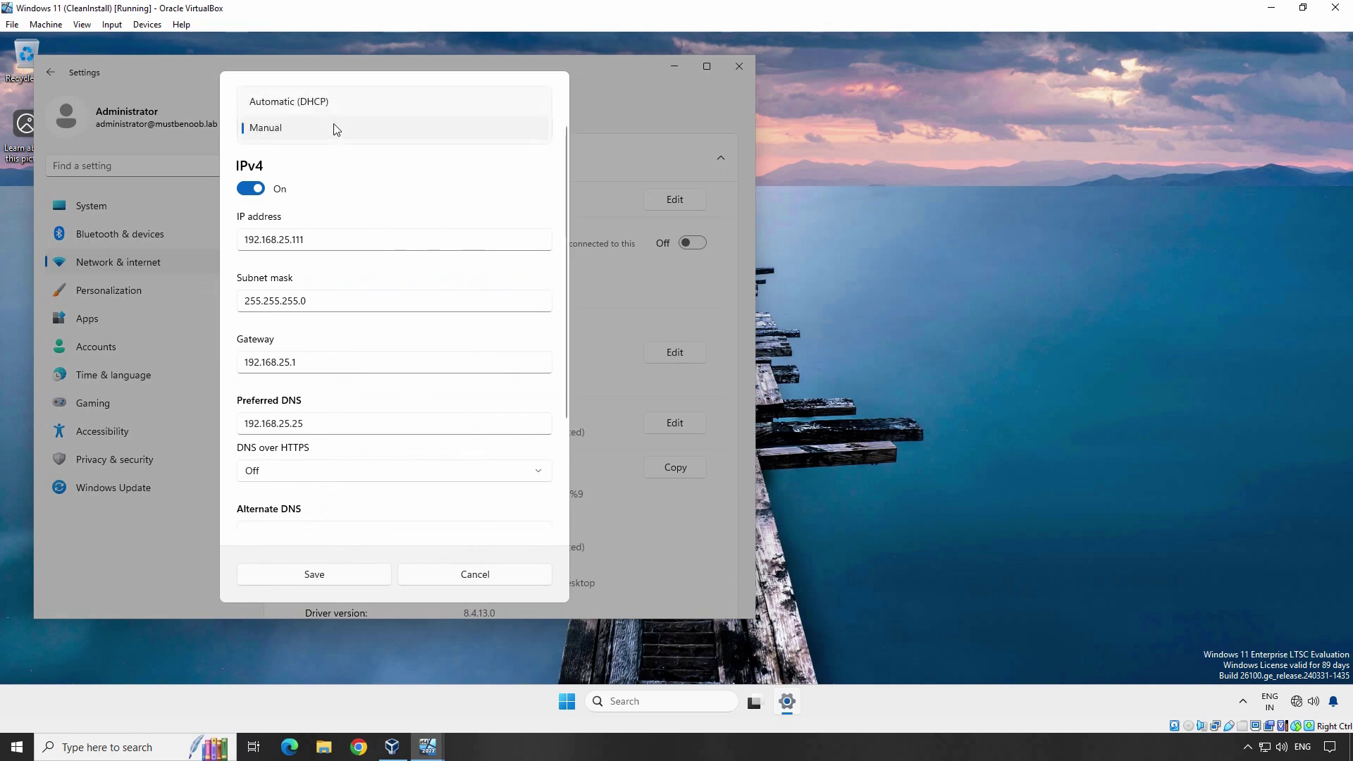
{"action": "left_click", "coordinate": [328, 103]}
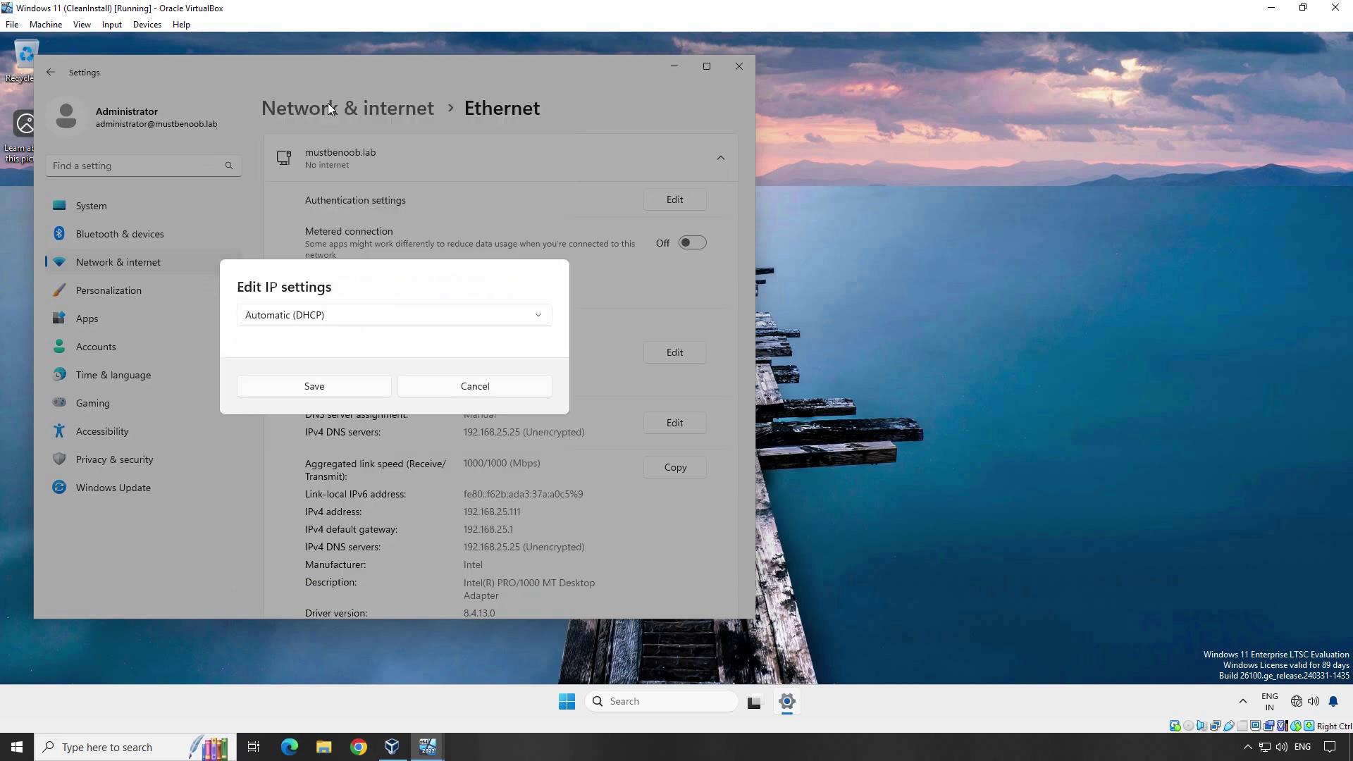
{"action": "left_click", "coordinate": [315, 387]}
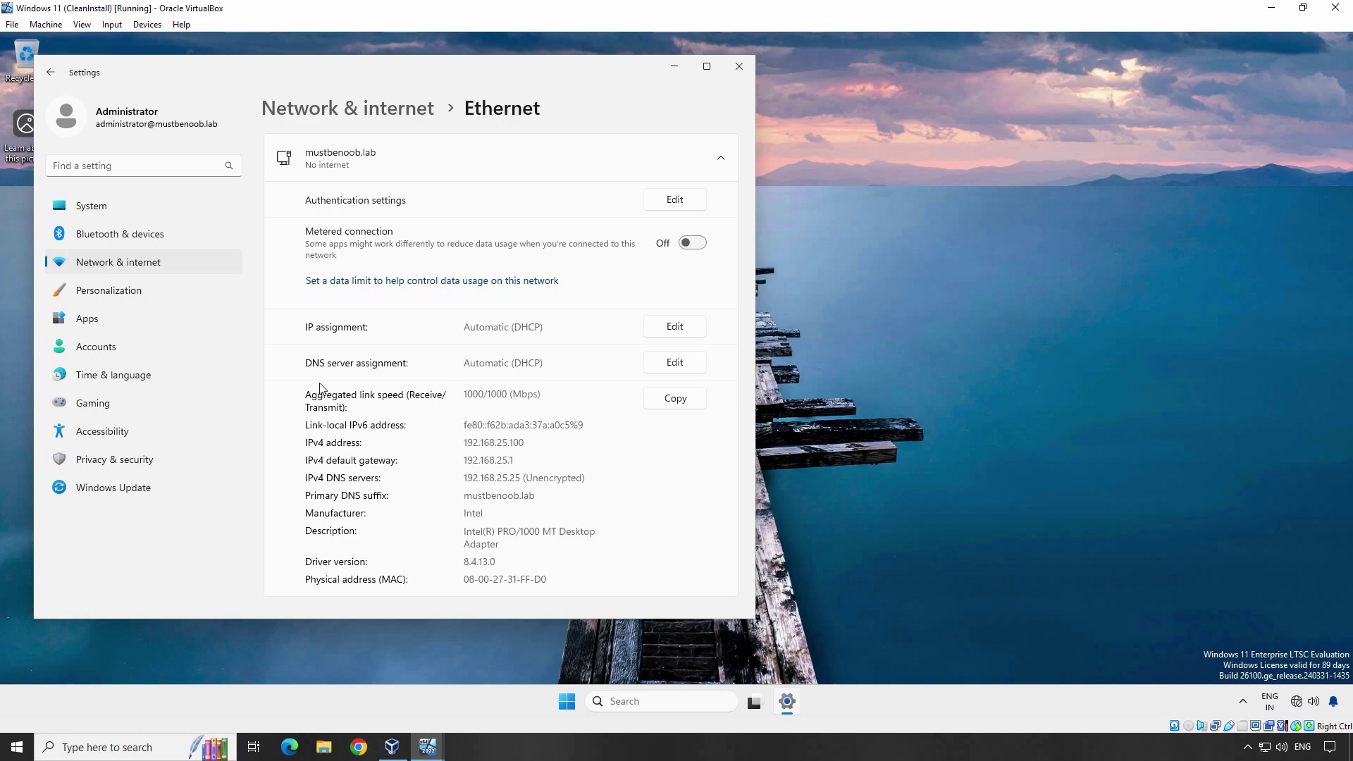
Run ipconfig /all in an administrator Command Prompt to see 192.168.25.100 leased from 192.168.25.25
{"action": "key", "text": "super+r"}
{"action": "type", "text": "cmd"}
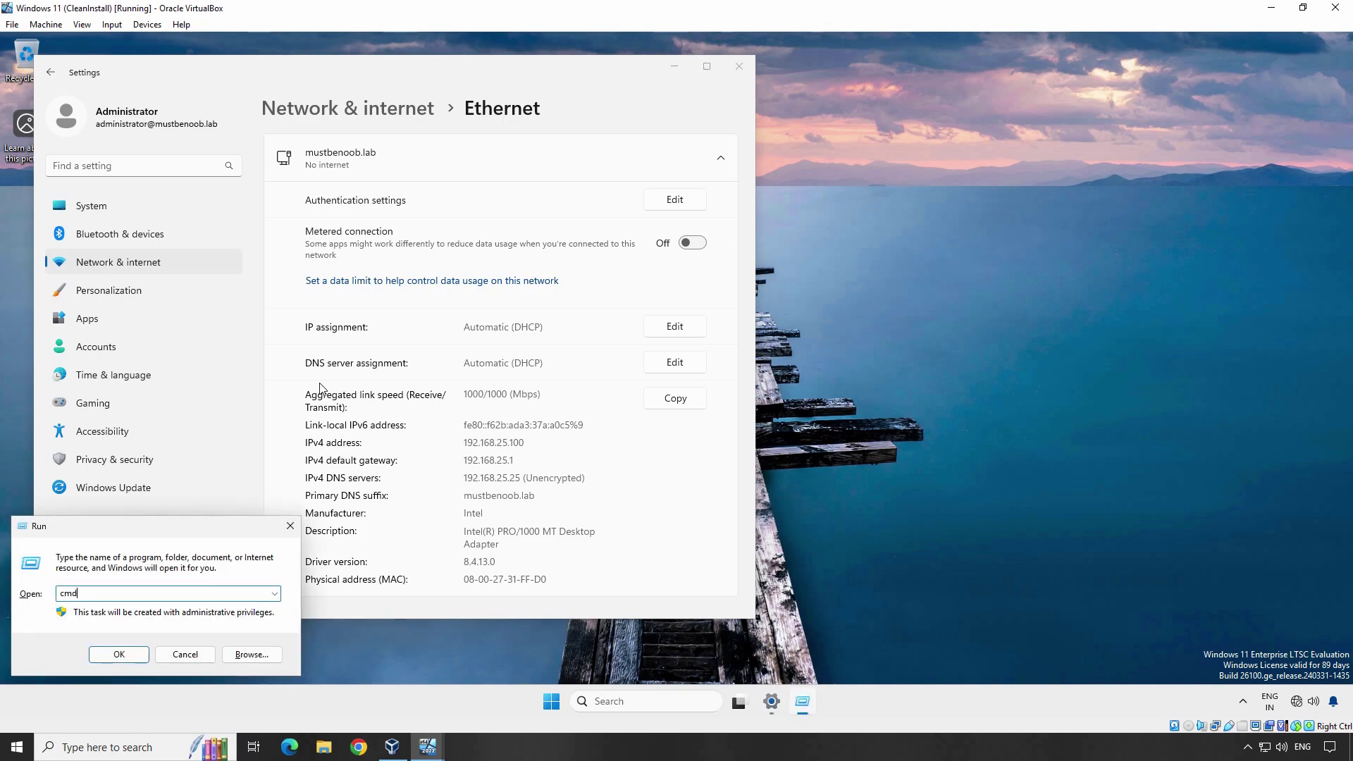
{"action": "key", "text": "Return"}
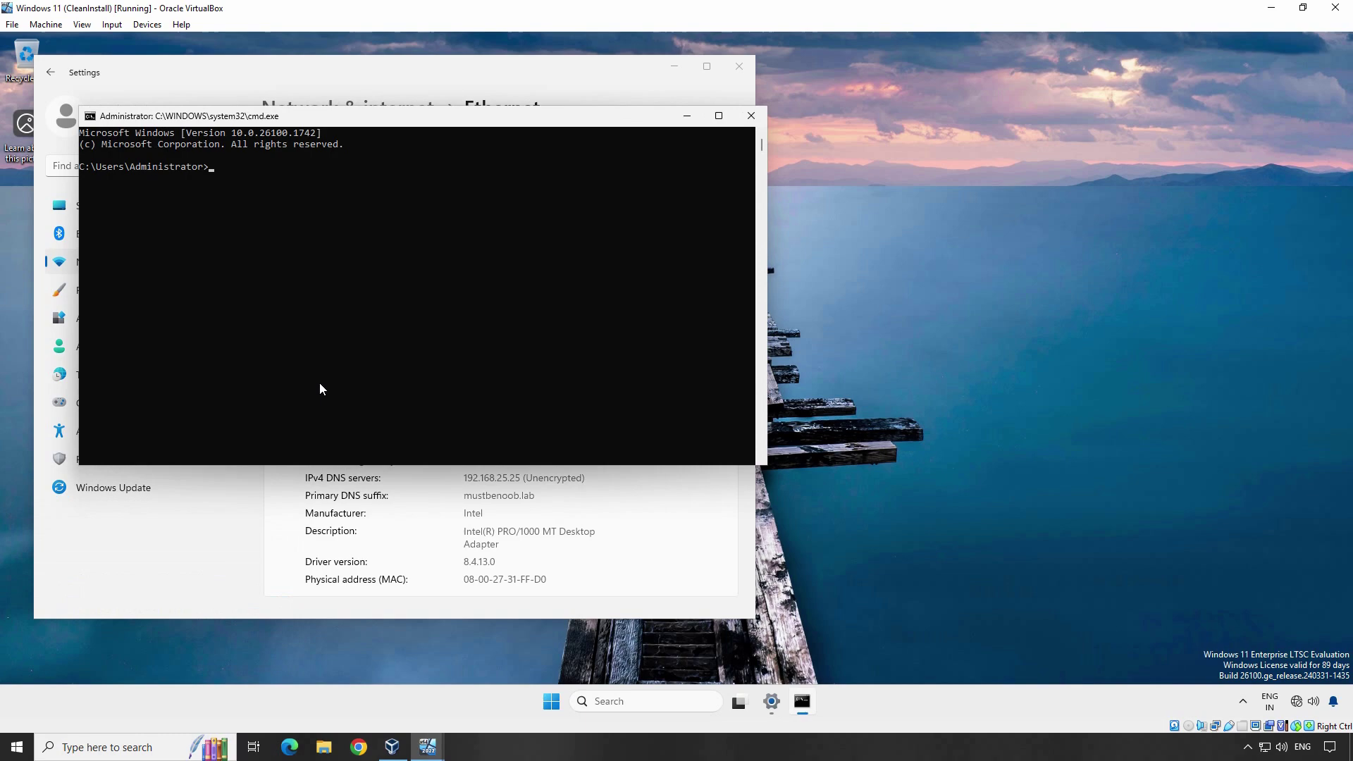
{"action": "type", "text": "ipconfig /all"}
{"action": "key", "text": "Return"}
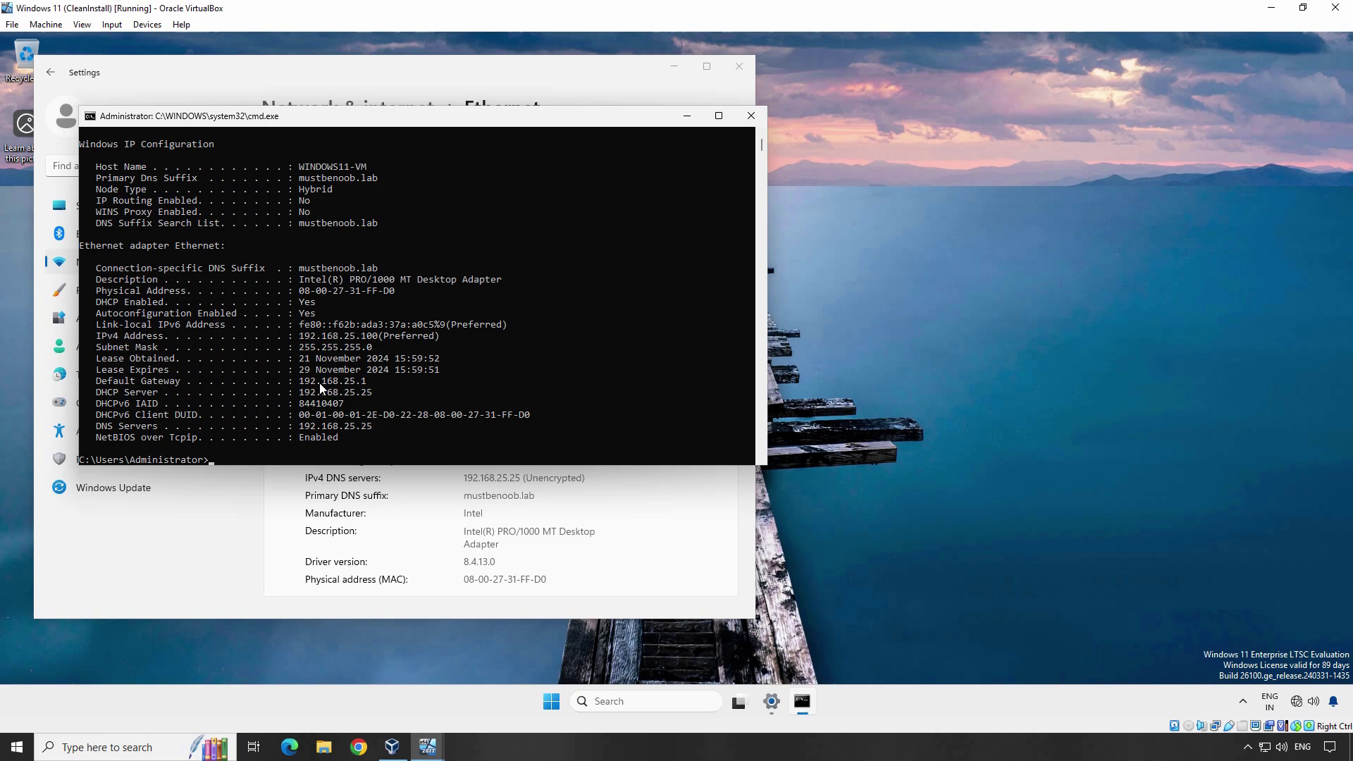
On the Server VM, list the Office Network scope's address leases, widening the Unique ID column
{"action": "mouse_move", "coordinate": [428, 747]}
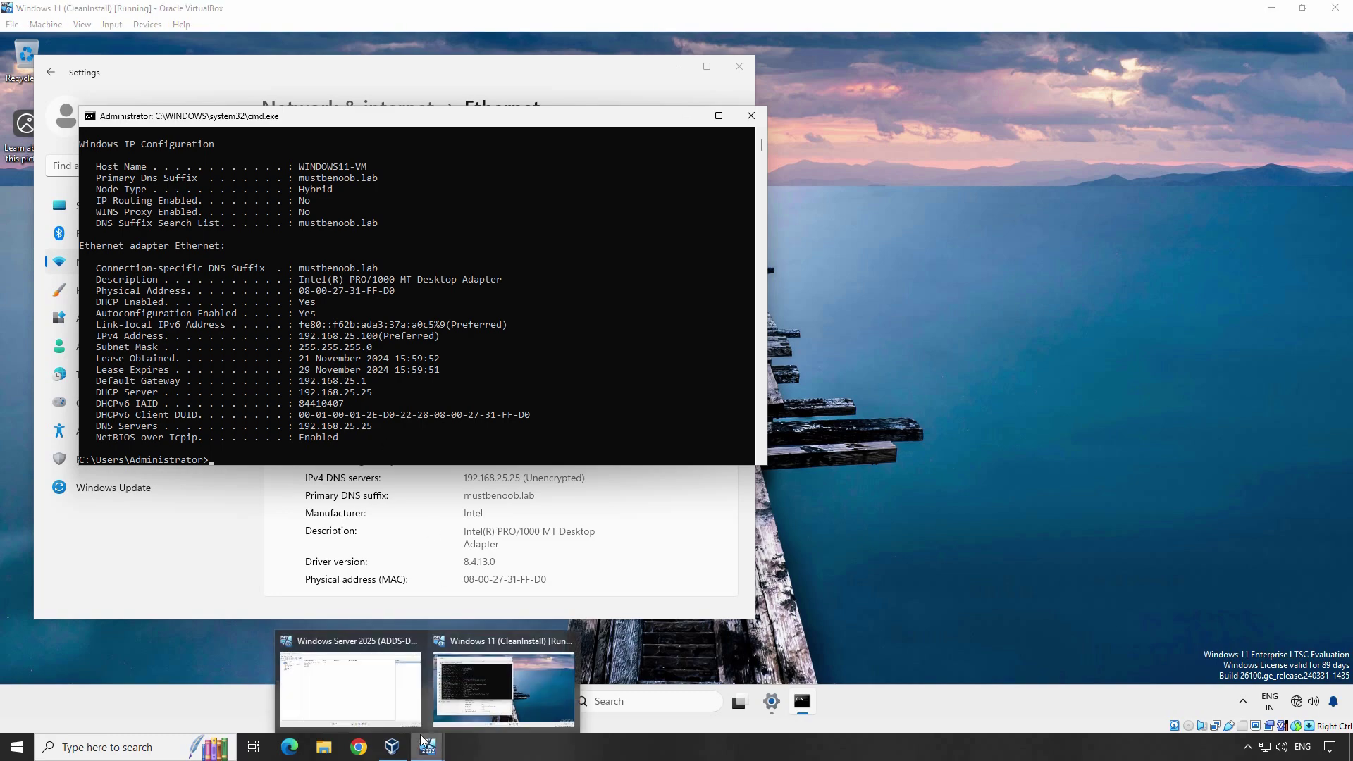
{"action": "left_click", "coordinate": [356, 686]}
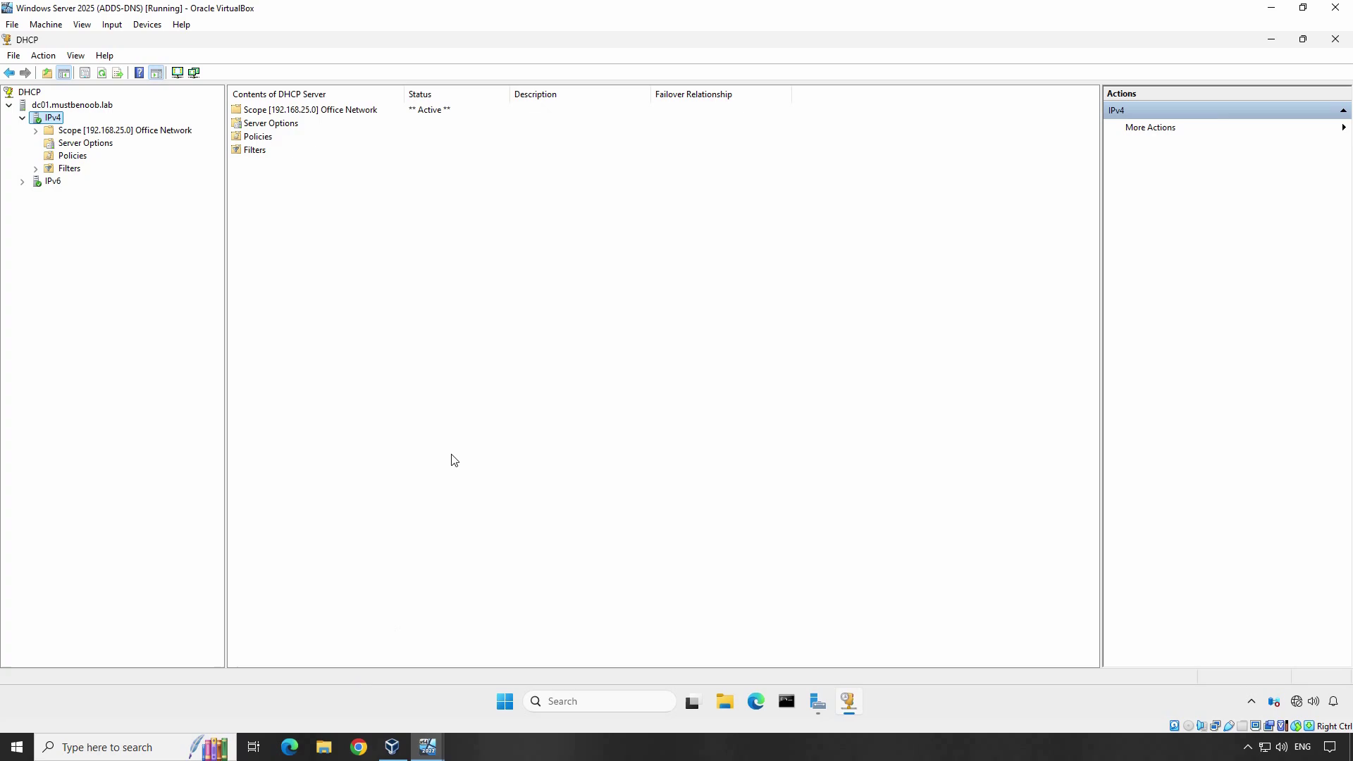
{"action": "left_click", "coordinate": [35, 131]}
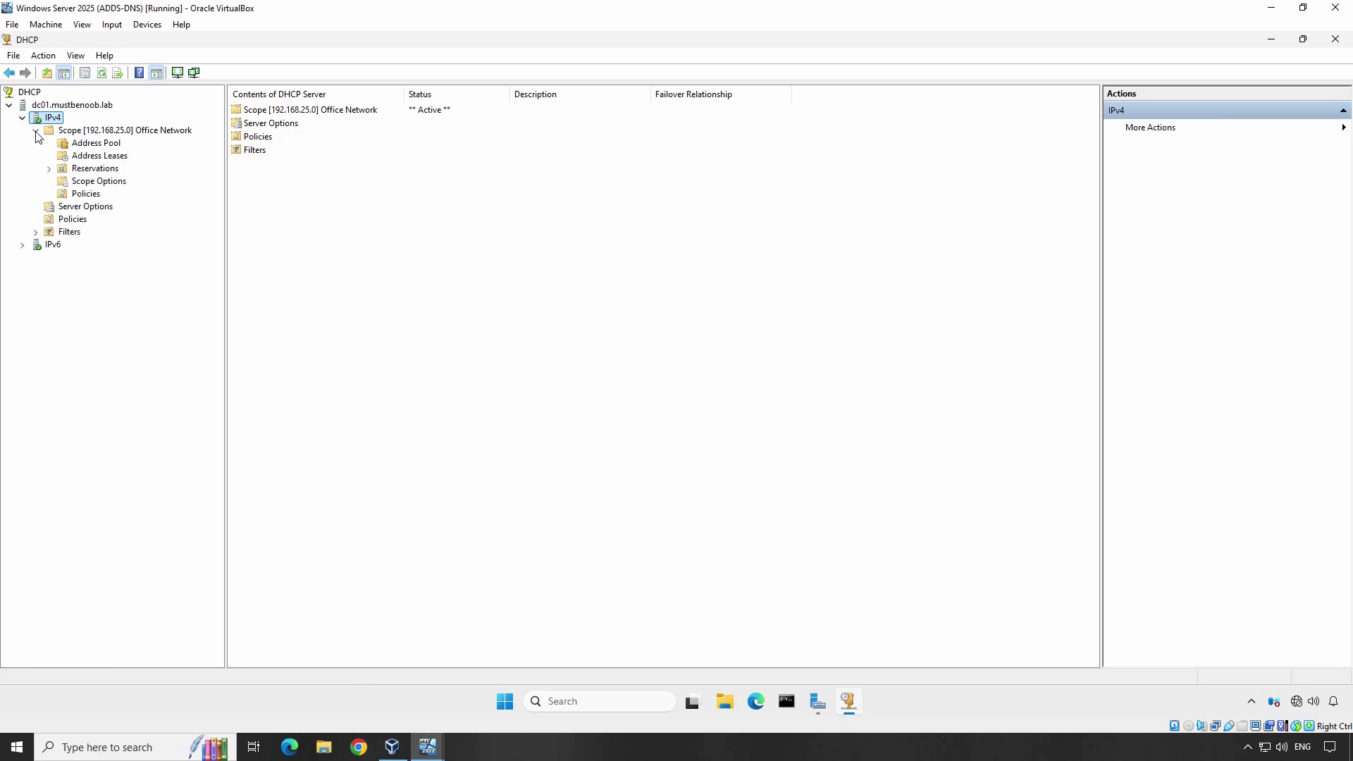
{"action": "left_click", "coordinate": [87, 157]}
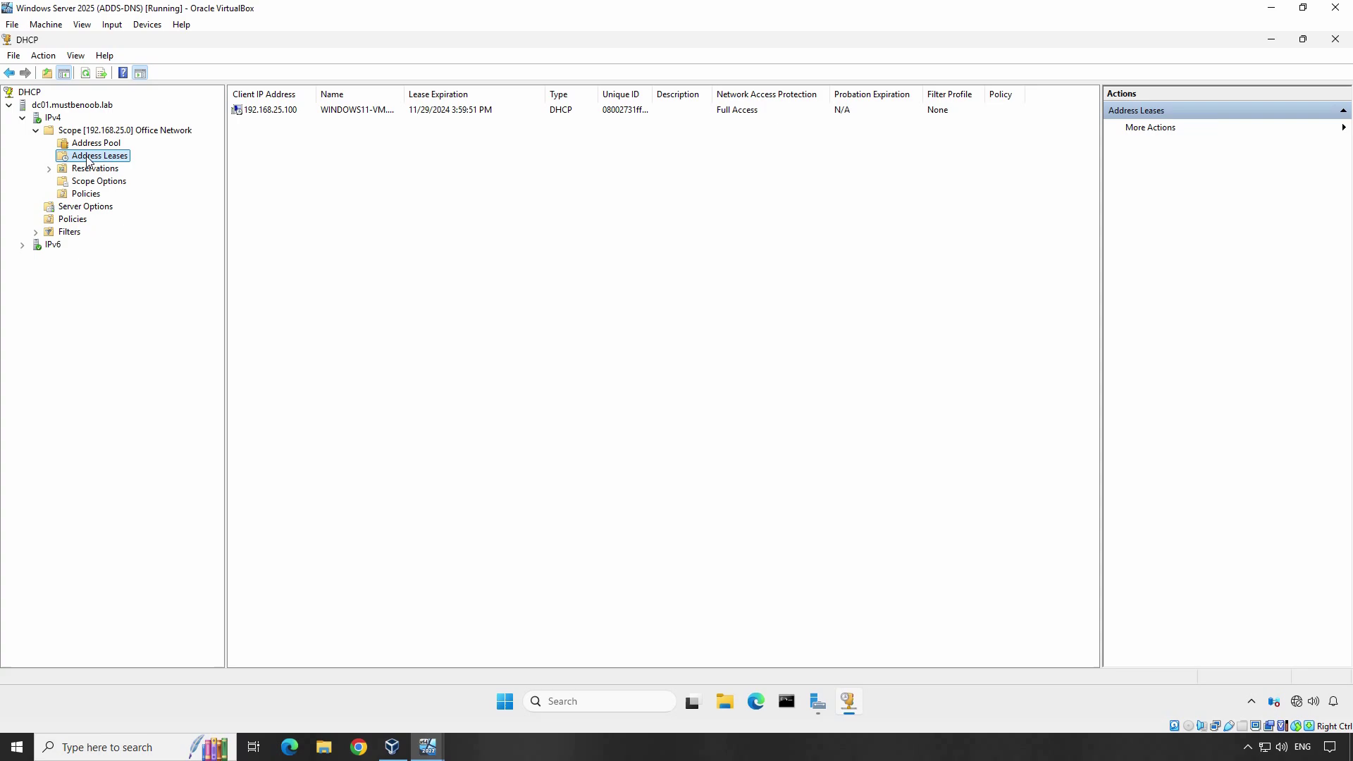
{"action": "double_click", "coordinate": [653, 94]}
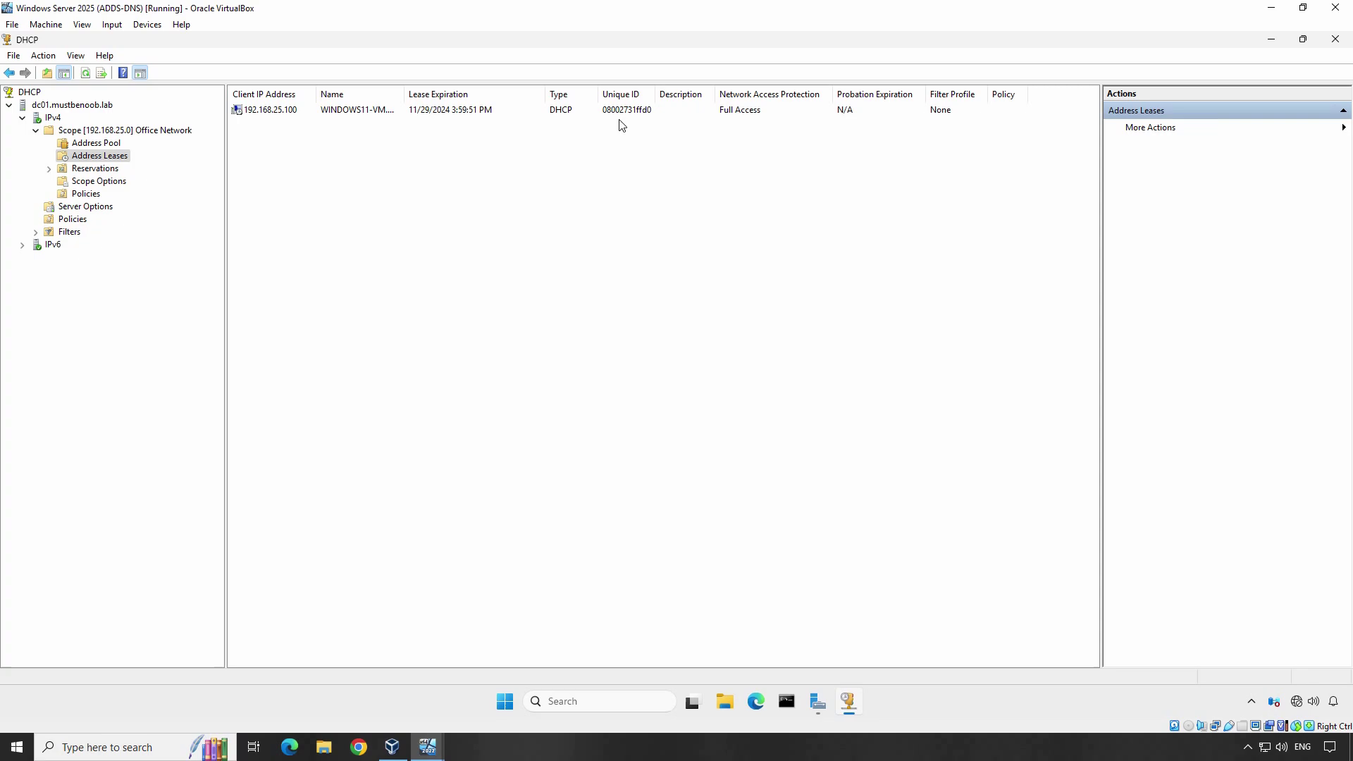
Return to the Windows 11 VM's Command Prompt showing the ipconfig output
{"action": "mouse_move", "coordinate": [432, 748]}
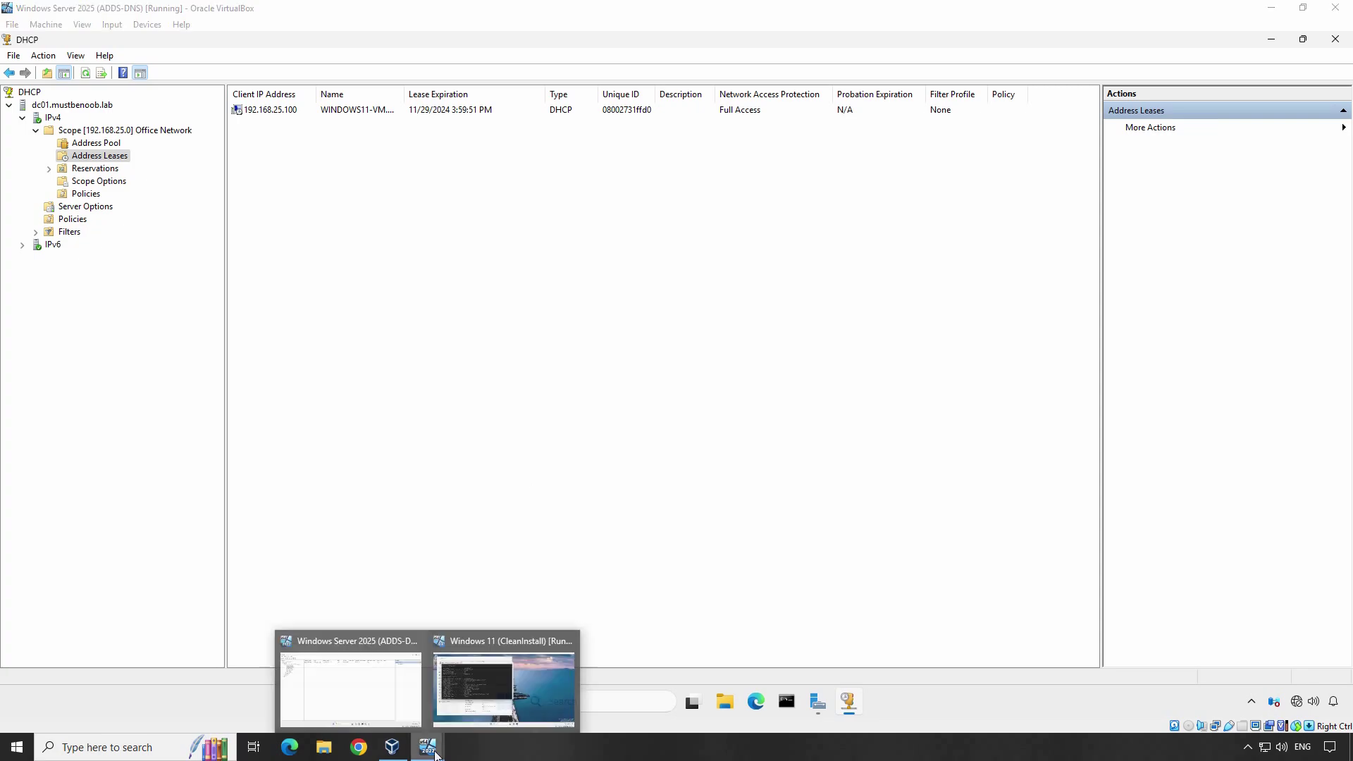
{"action": "left_click", "coordinate": [493, 675]}
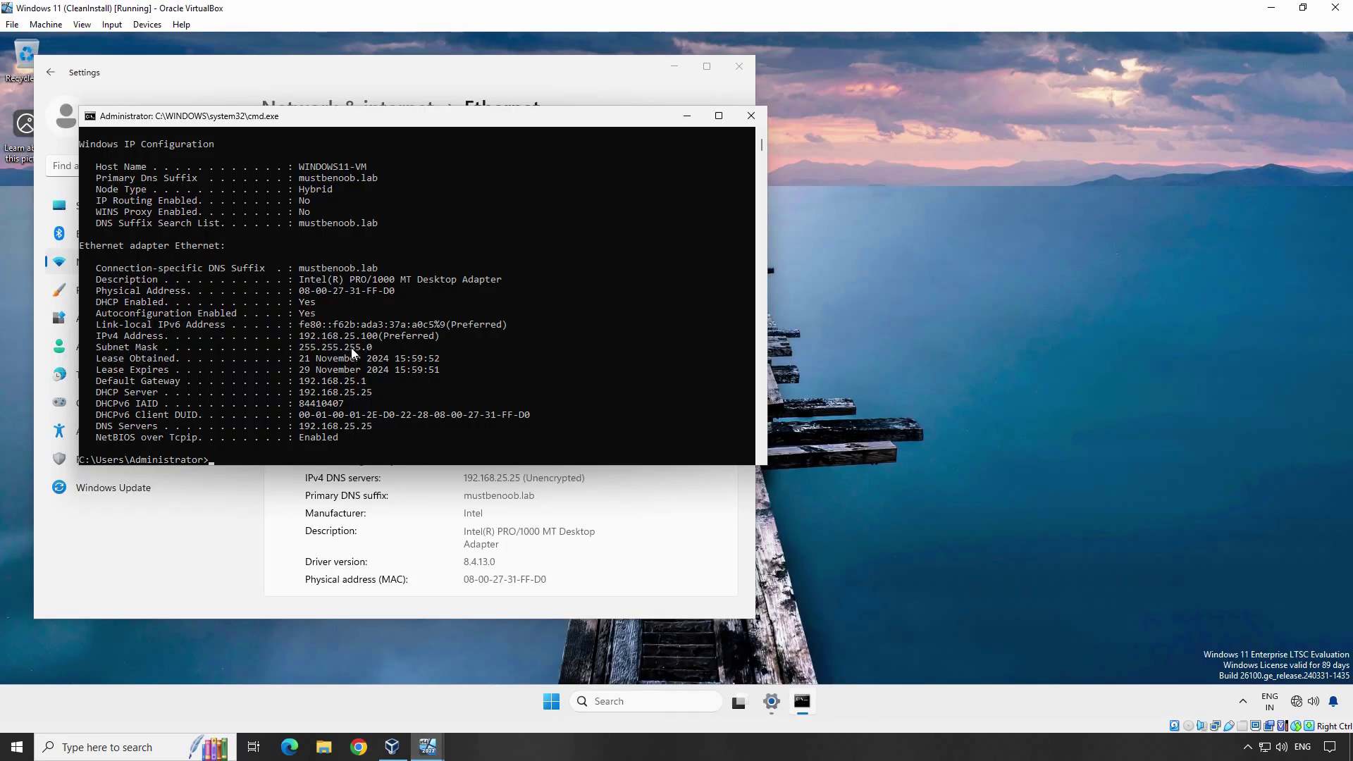